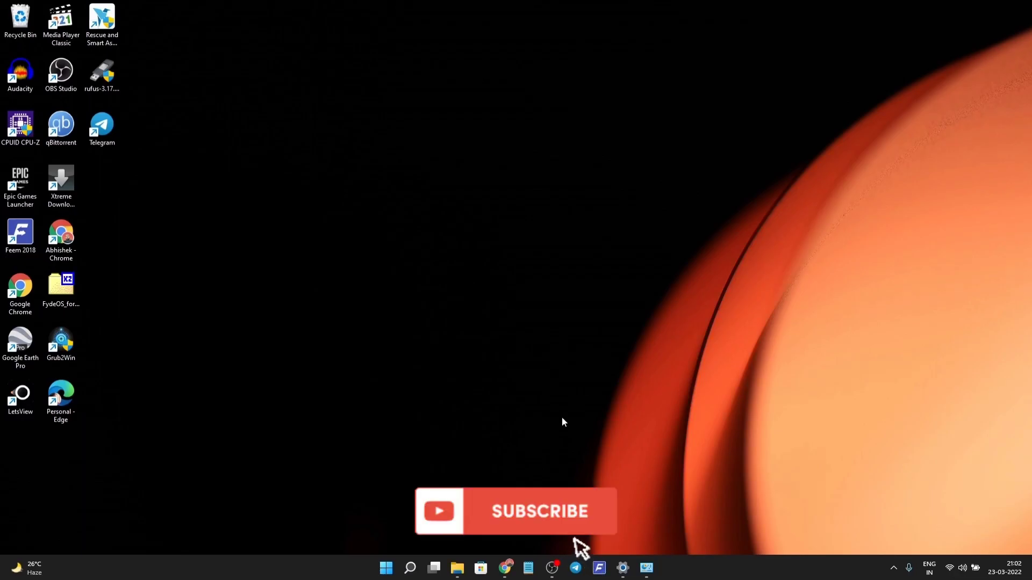
Step: Bring Chrome back to the Reddit guide 'How to get the Steam Deck UI on Windows/any Linux OS!'
{"action": "mouse_move", "coordinate": [505, 568]}
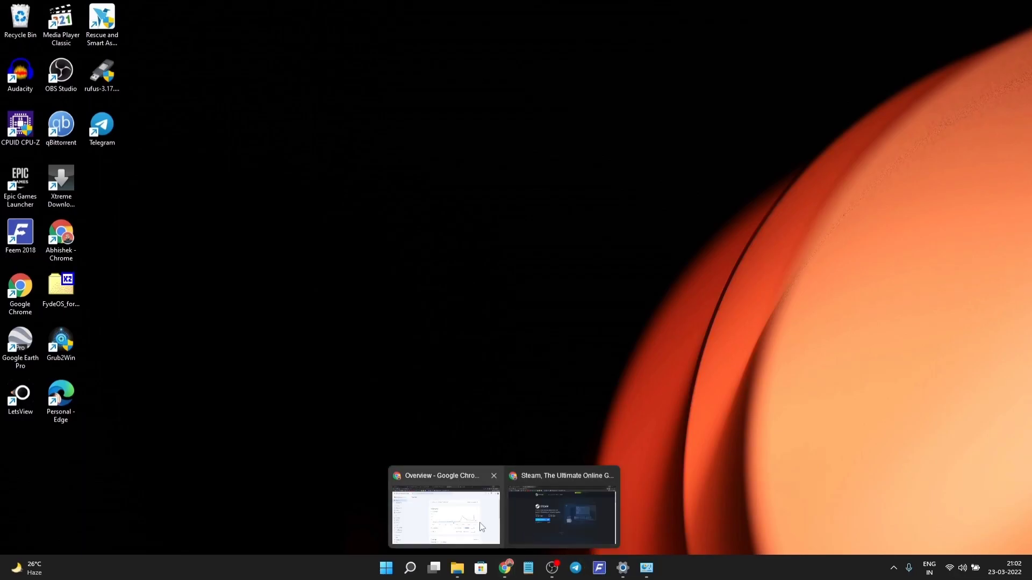
{"action": "left_click", "coordinate": [531, 515]}
{"action": "left_click", "coordinate": [77, 6]}
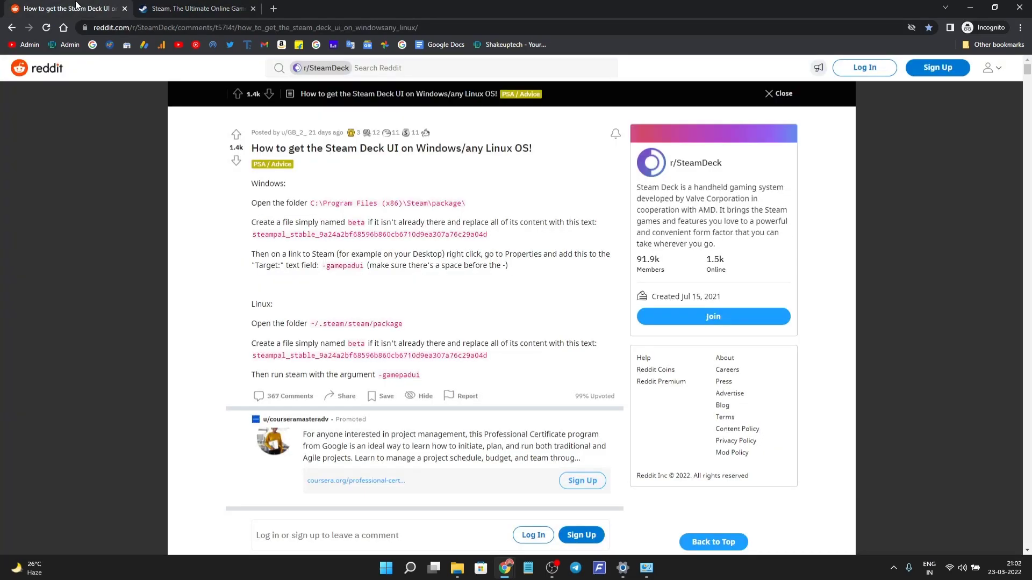
{"action": "left_click", "coordinate": [342, 26]}
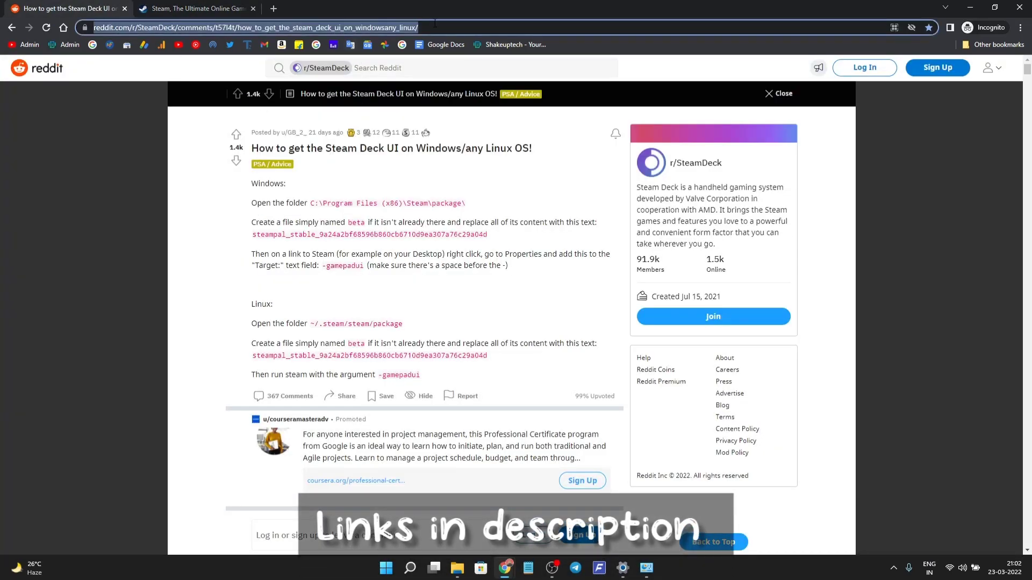
{"action": "left_click", "coordinate": [238, 203]}
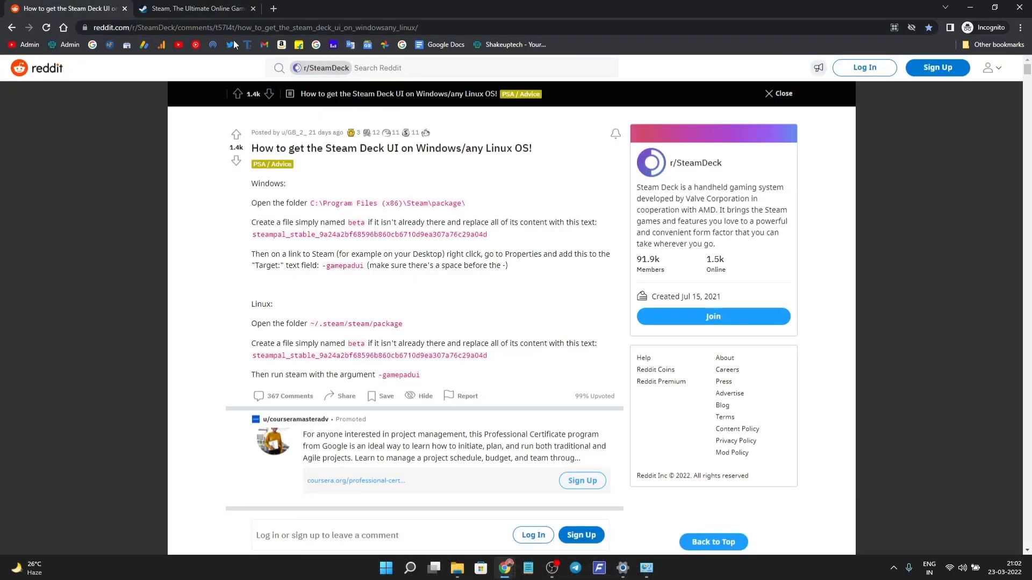
Step: On the Steam about page, download the SteamSetup (1).exe installer with INSTALL STEAM
{"action": "left_click", "coordinate": [188, 8]}
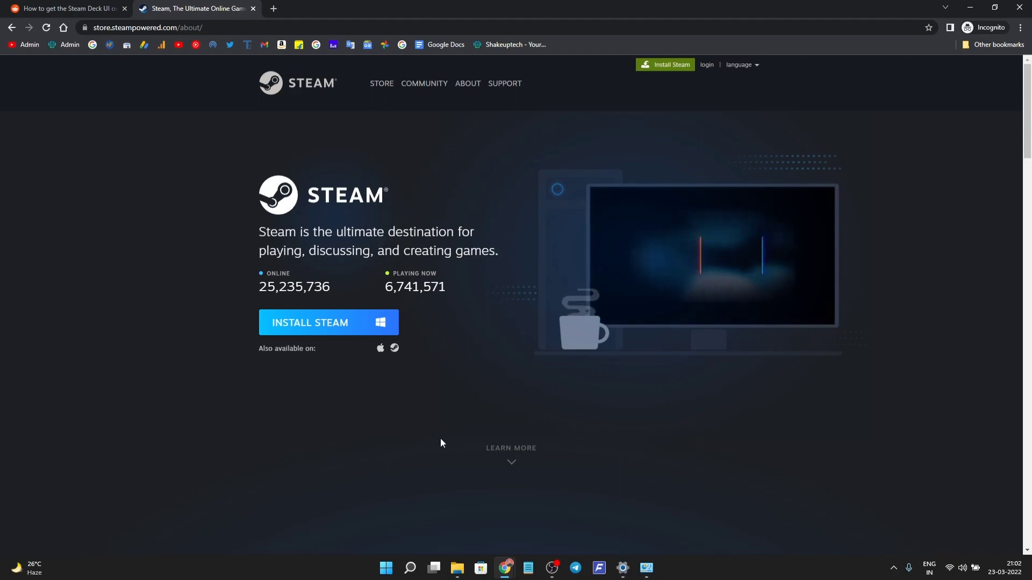
{"action": "left_click", "coordinate": [345, 323]}
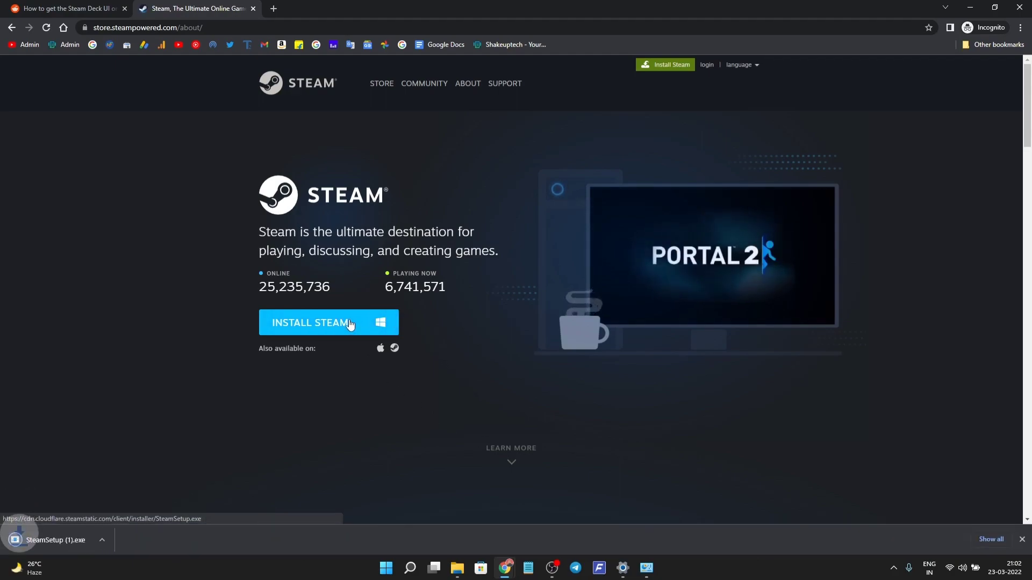
Step: Run the downloaded Steam installer and continue with English as the language
{"action": "left_click", "coordinate": [91, 538]}
{"action": "left_click", "coordinate": [576, 368]}
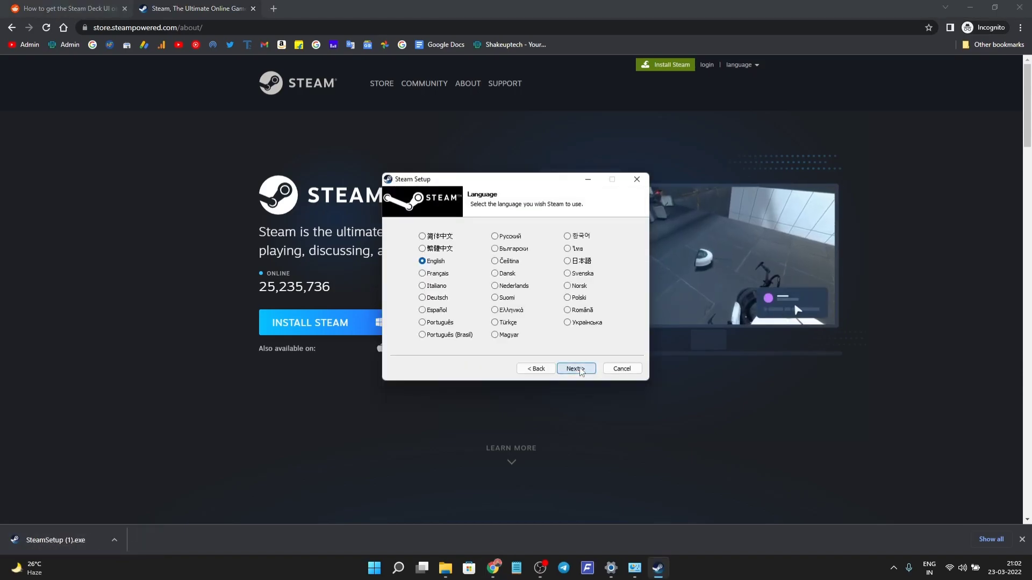
{"action": "left_click", "coordinate": [576, 368]}
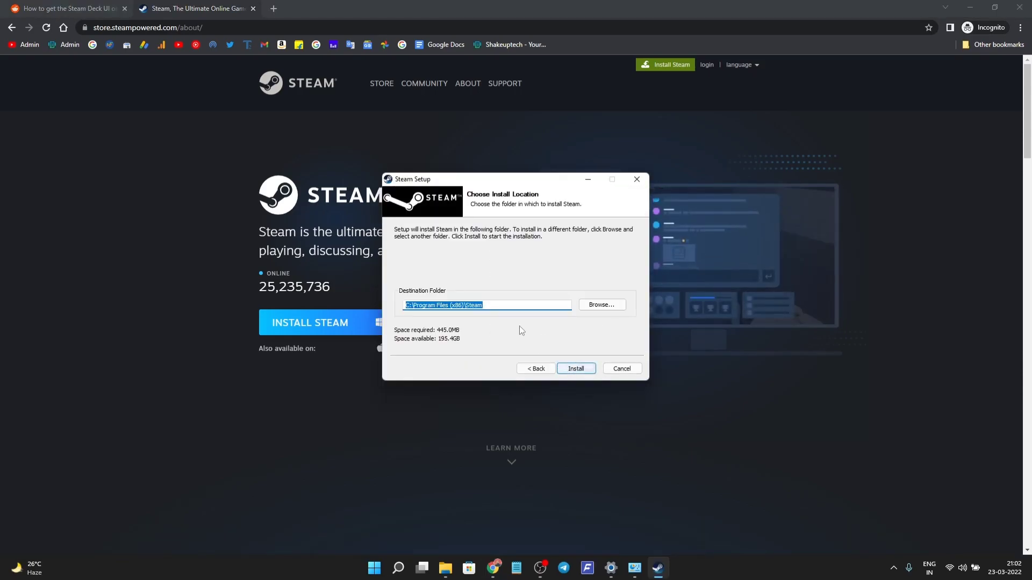
Step: Choose the Games folder on Main (D:) as the install location
{"action": "left_click", "coordinate": [601, 310]}
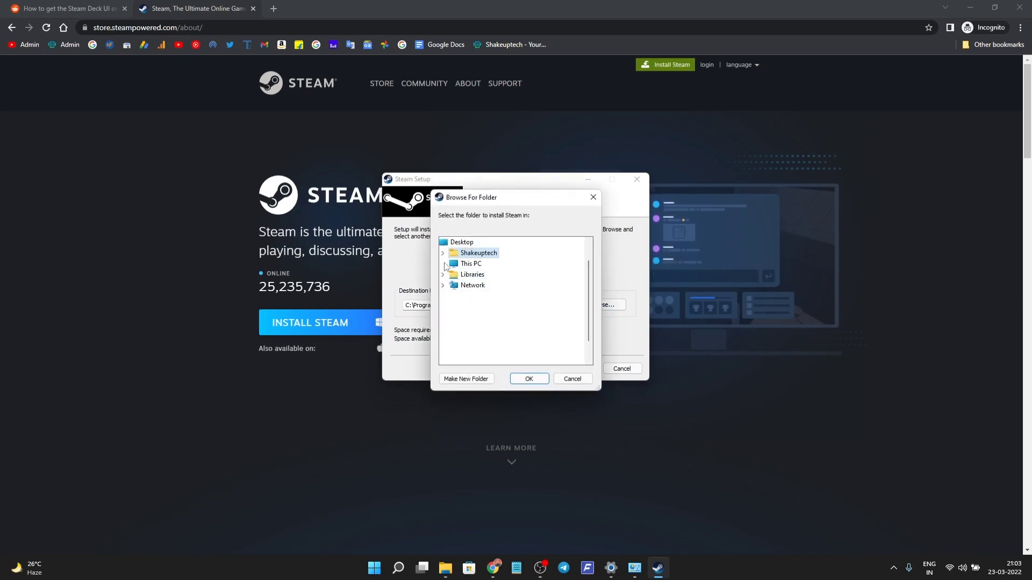
{"action": "left_click", "coordinate": [443, 264]}
{"action": "scroll", "coordinate": [466, 312], "scroll_direction": "down", "scroll_amount": 2}
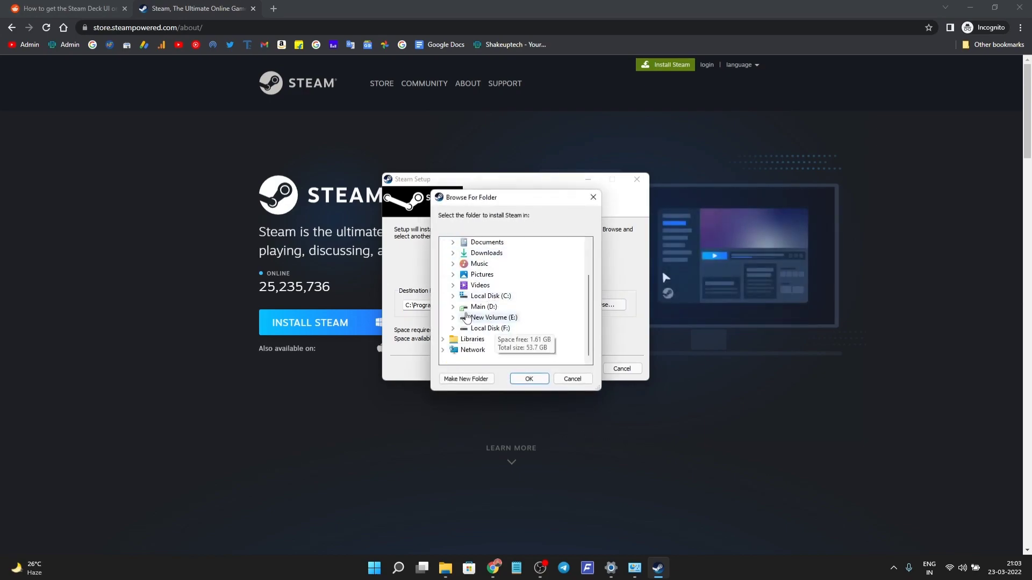
{"action": "left_click", "coordinate": [452, 307]}
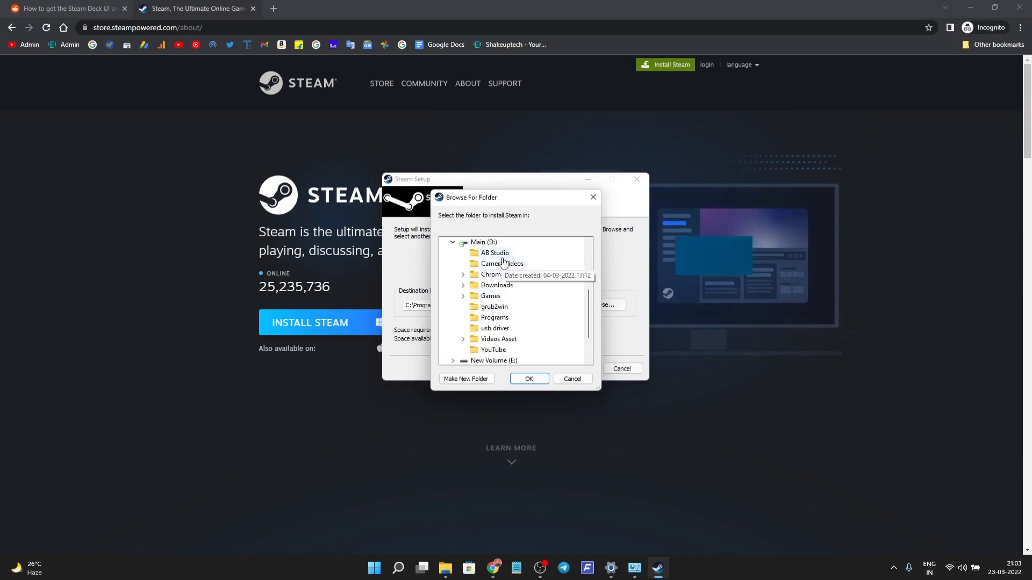
{"action": "left_click", "coordinate": [490, 296]}
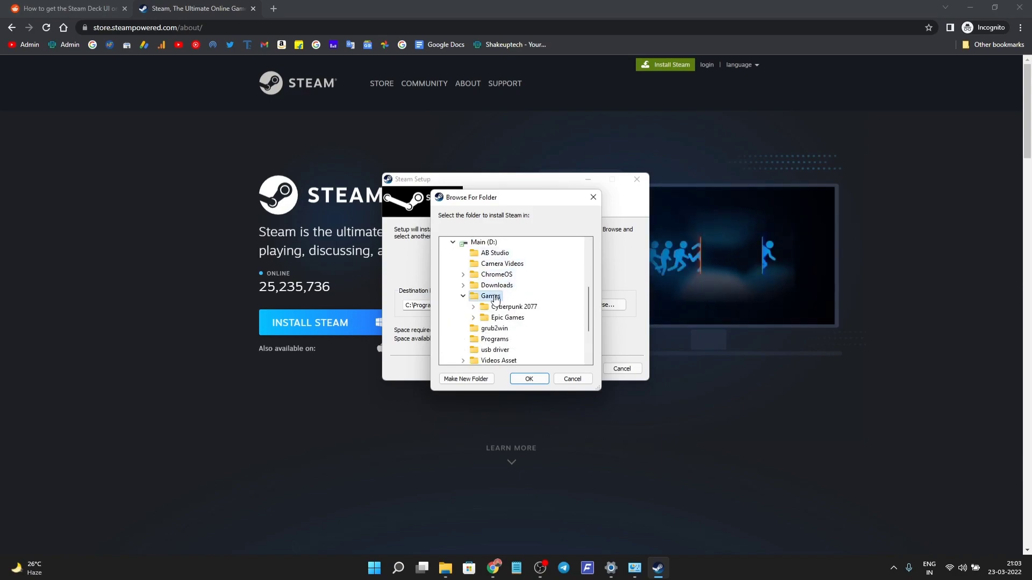
Step: Install Steam into D:\Games\Steam and finish setup with Run Steam ticked
{"action": "left_click", "coordinate": [528, 379]}
{"action": "left_click", "coordinate": [523, 305]}
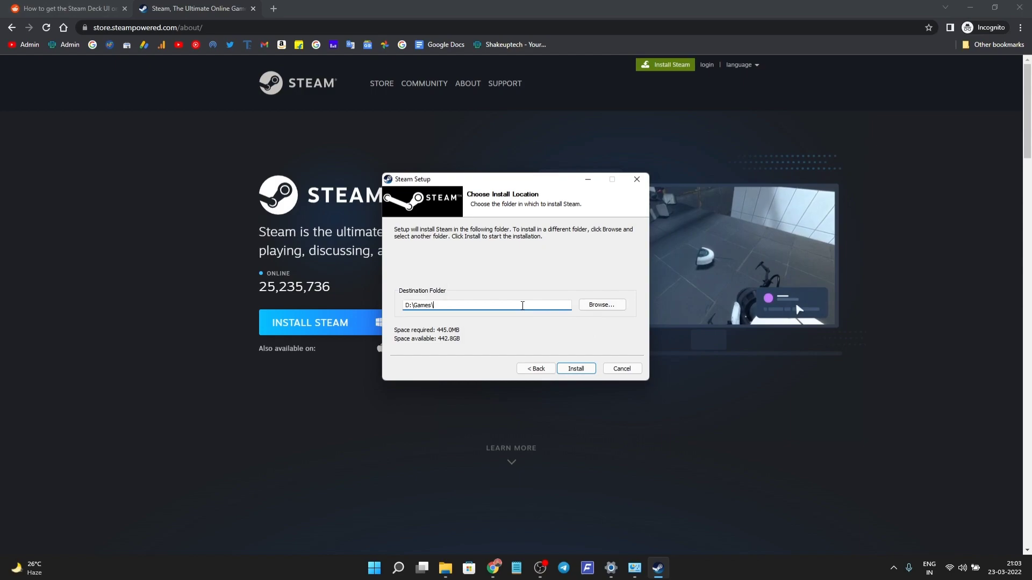
{"action": "type", "text": "Steam"}
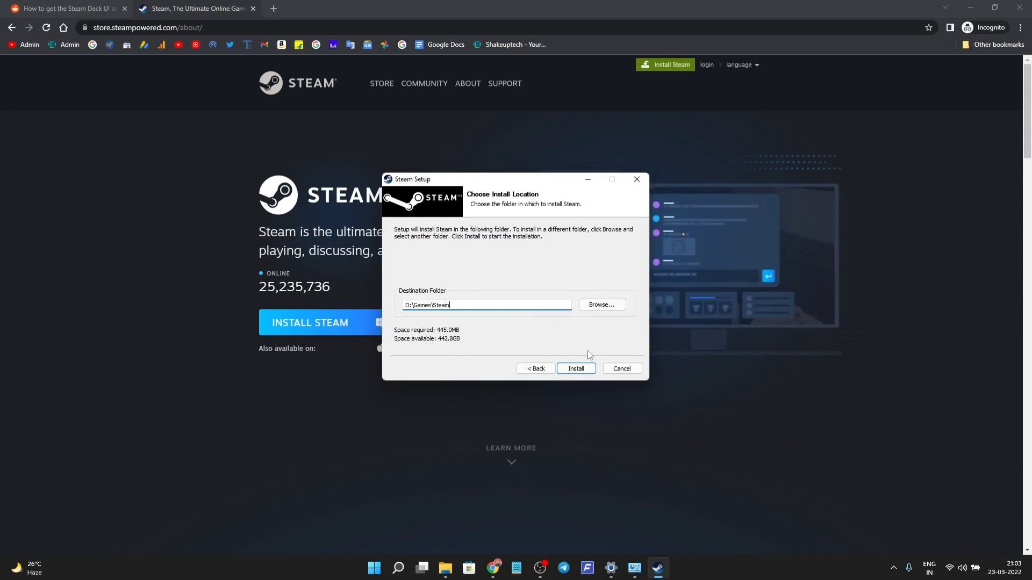
{"action": "left_click", "coordinate": [572, 370]}
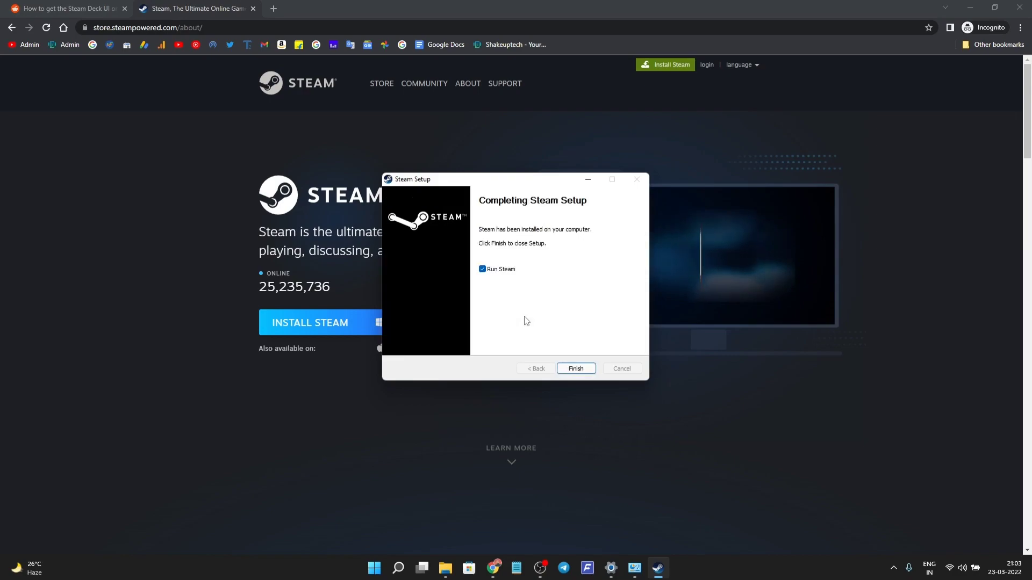
{"action": "left_click", "coordinate": [568, 370]}
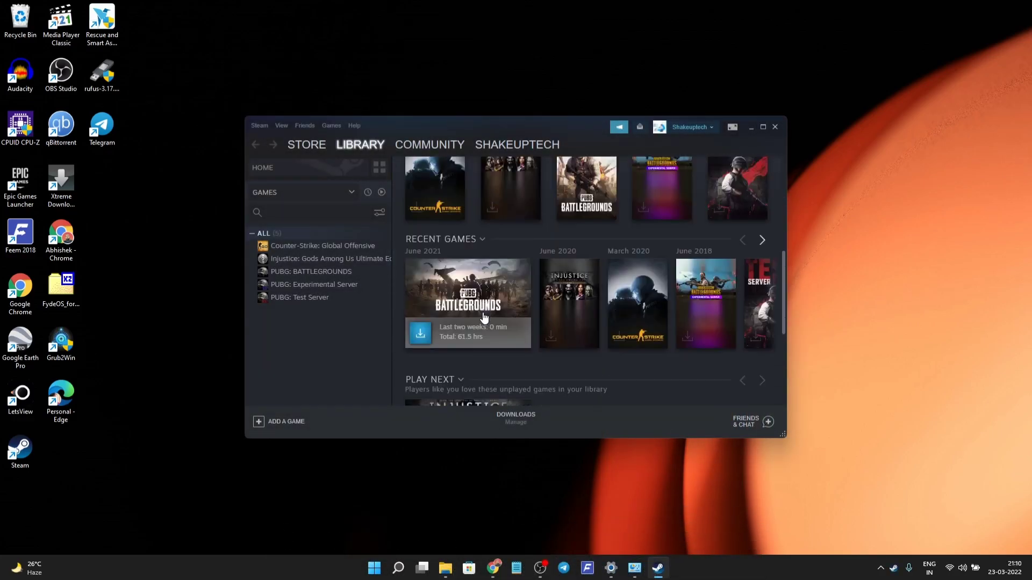
Step: Maximize the Steam library window showing the installed and recent games
{"action": "left_click", "coordinate": [762, 127]}
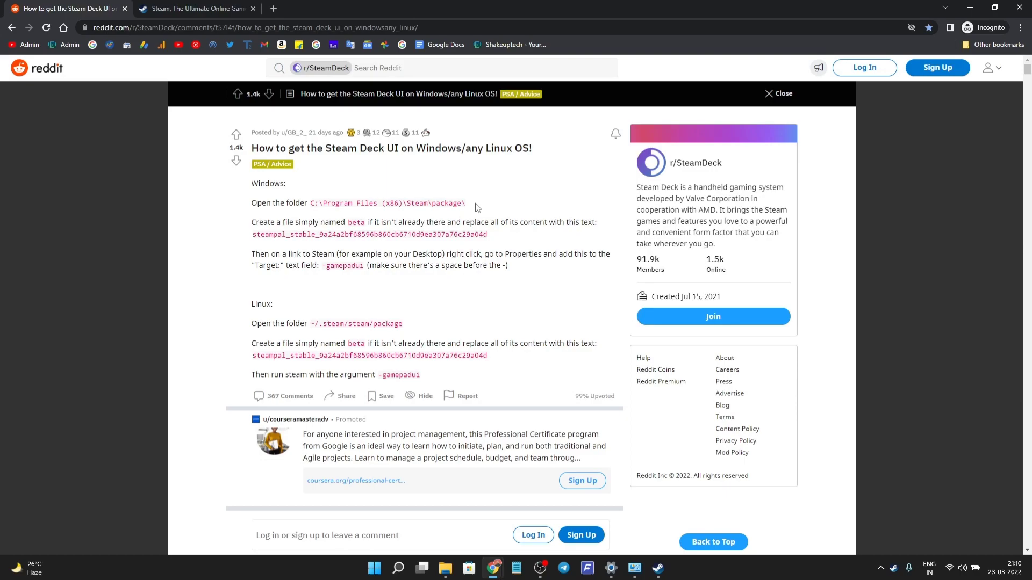
Step: Highlight the steampal_stable hash in the Reddit guide's Windows steps
{"action": "left_click_drag", "start_coordinate": [428, 234], "coordinate": [253, 237]}
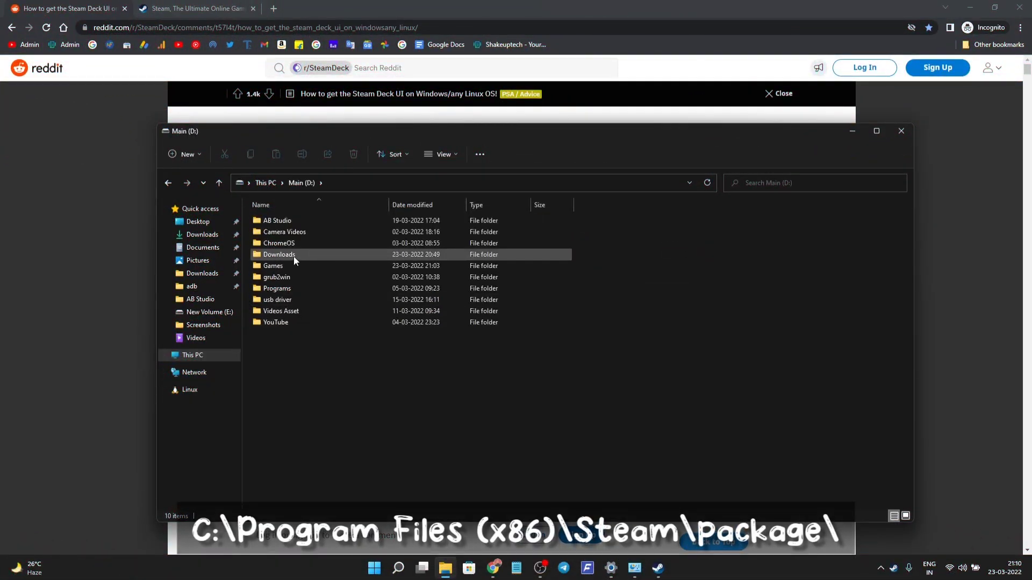
Step: Create a new text document named Beta in D:\Games\Steam\package
{"action": "double_click", "coordinate": [287, 265]}
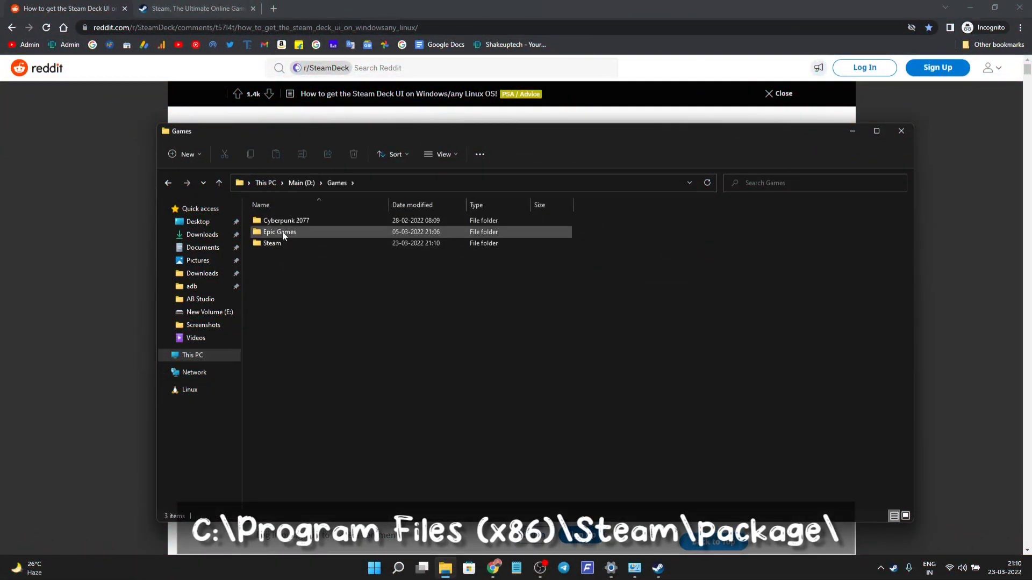
{"action": "double_click", "coordinate": [278, 240]}
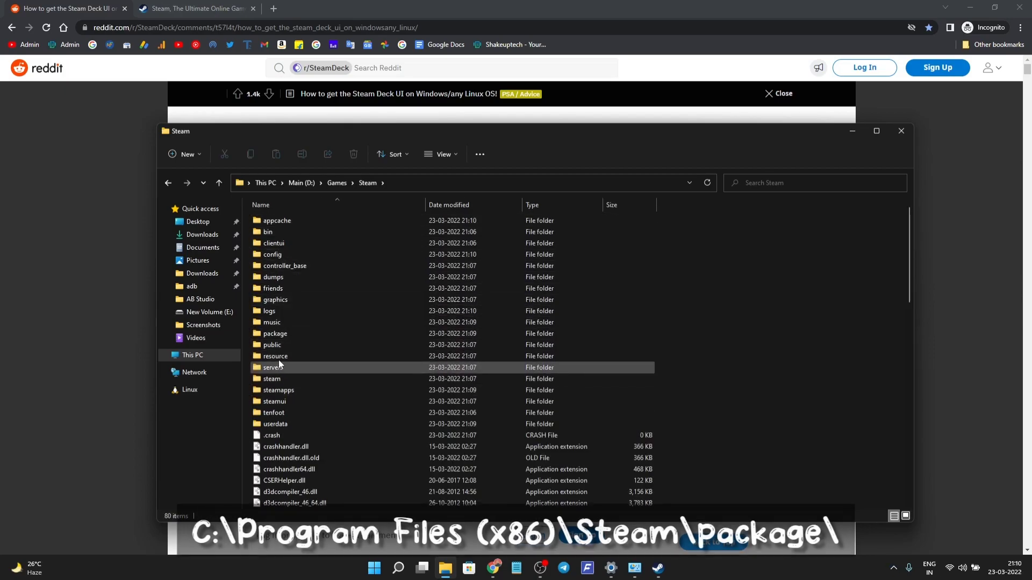
{"action": "double_click", "coordinate": [277, 334]}
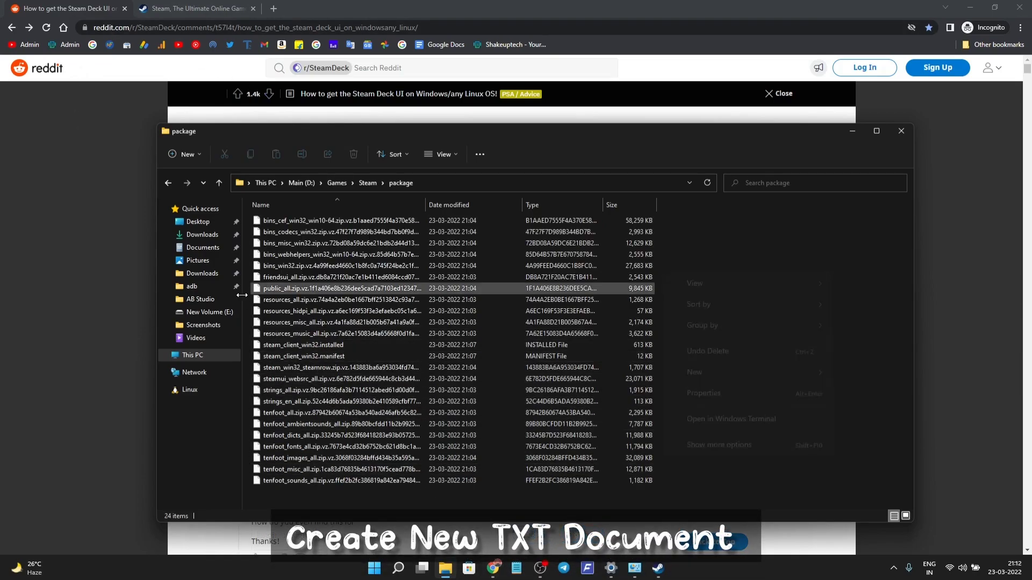
{"action": "right_click", "coordinate": [664, 273]}
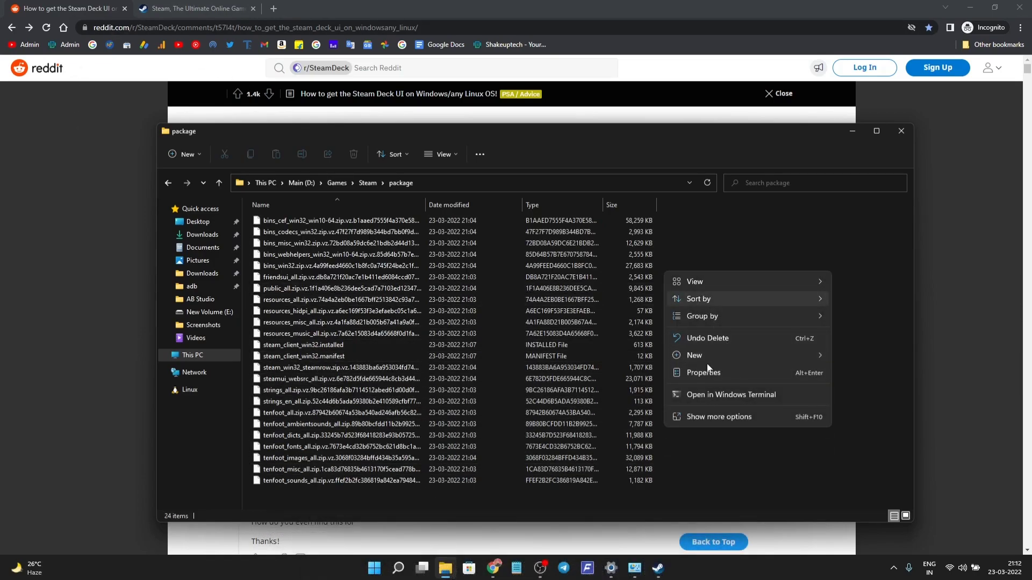
{"action": "mouse_move", "coordinate": [721, 354]}
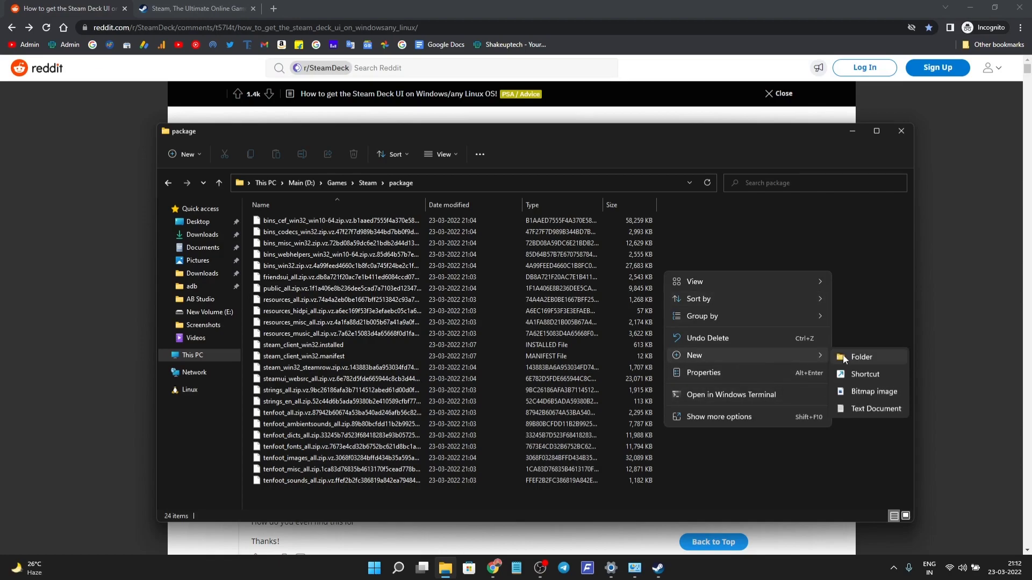
{"action": "left_click", "coordinate": [868, 408]}
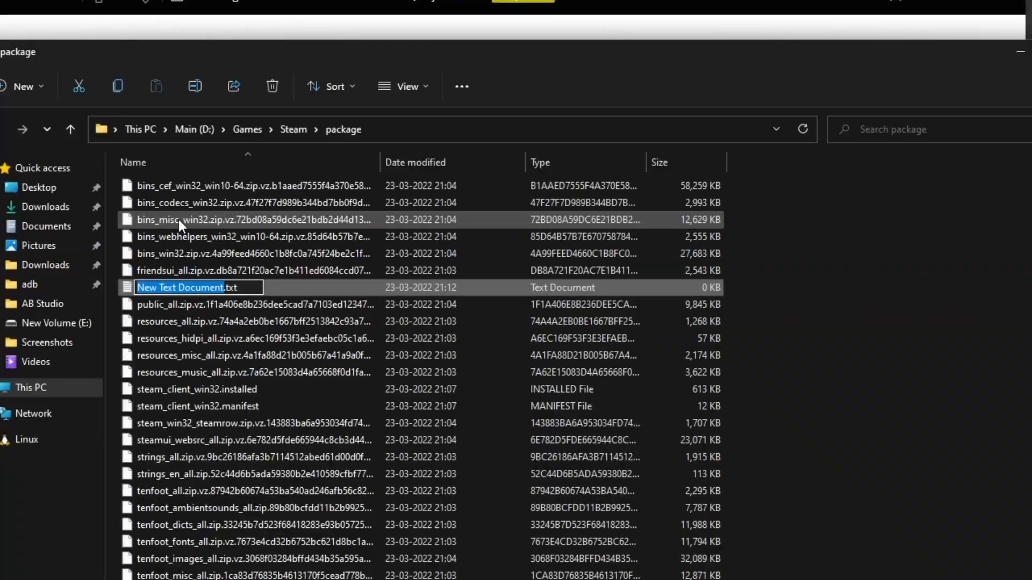
{"action": "type", "text": "Beta"}
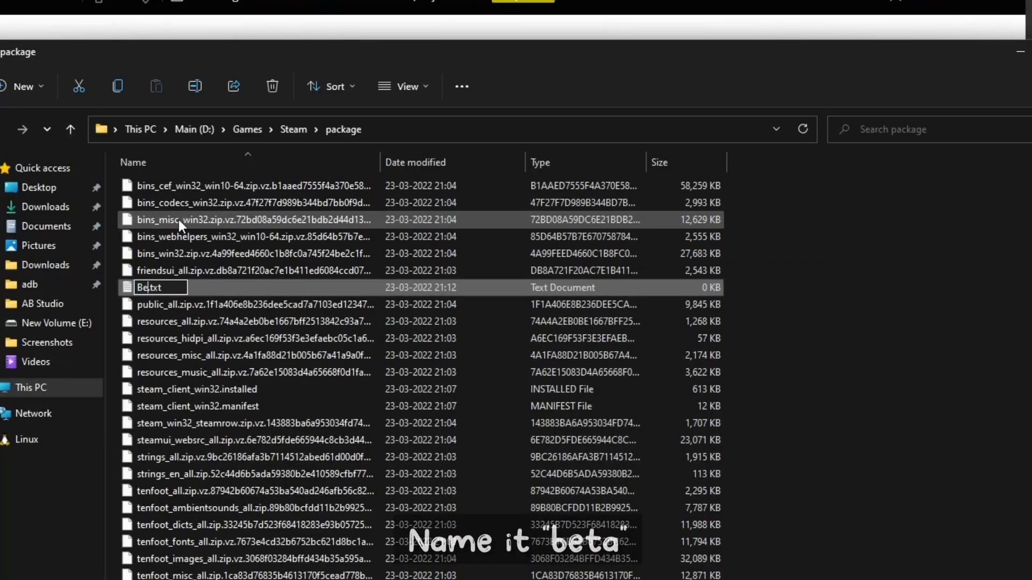
{"action": "key", "text": "Return"}
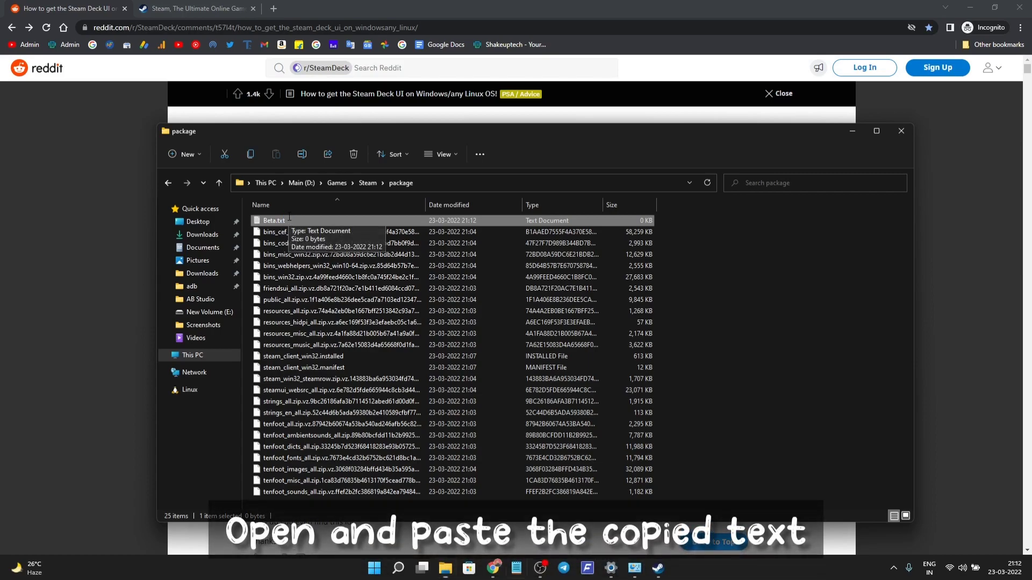
Step: Paste the steampal_stable hash into Beta.txt, save and close Notepad, then return to Reddit
{"action": "double_click", "coordinate": [289, 219]}
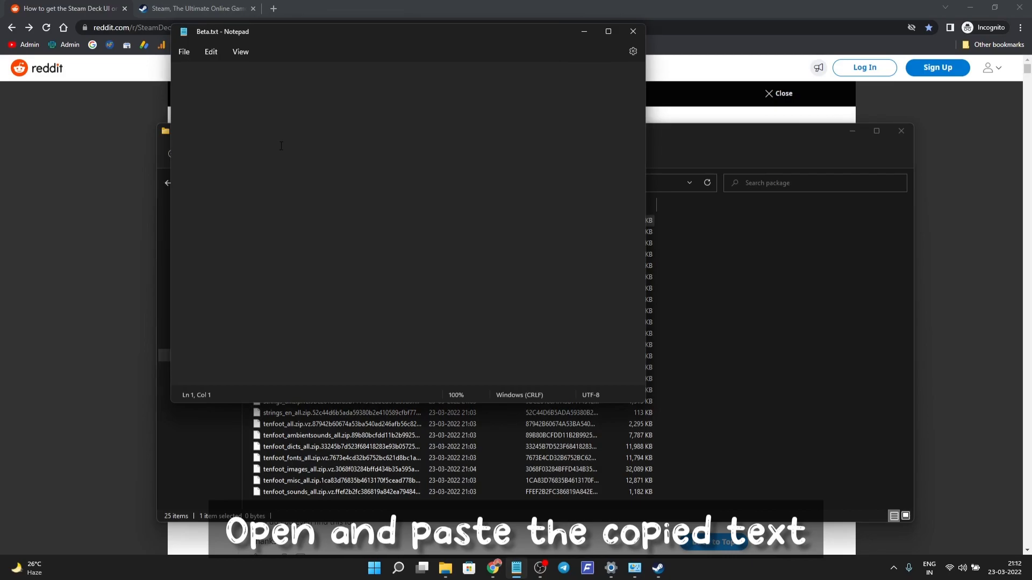
{"action": "type", "text": "steampal_stable_9a24a2bf68596b860cb6710d9ea307a76c29a04d"}
{"action": "left_click", "coordinate": [184, 53]}
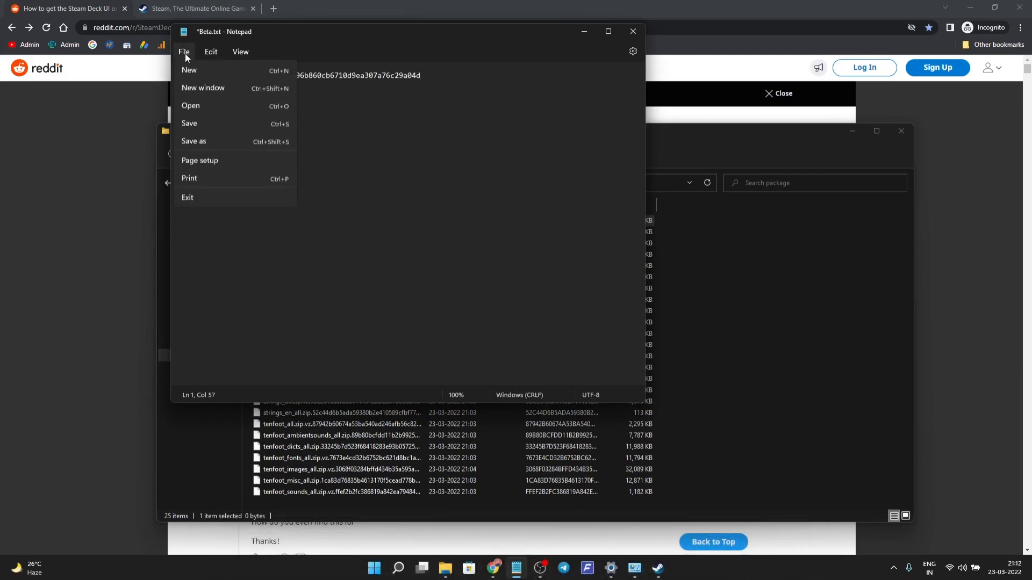
{"action": "left_click", "coordinate": [203, 124]}
{"action": "left_click", "coordinate": [634, 33]}
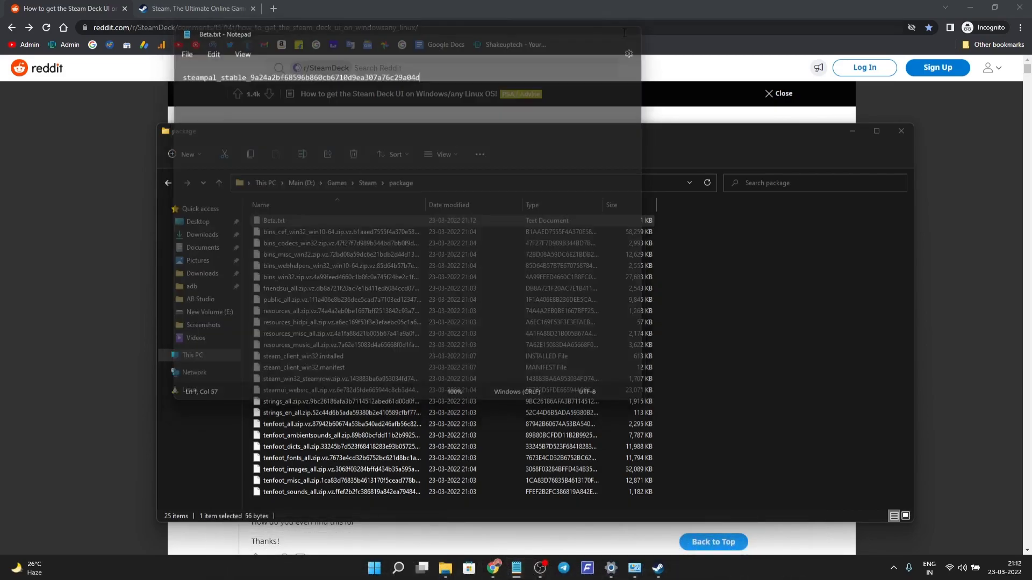
{"action": "left_click", "coordinate": [84, 8]}
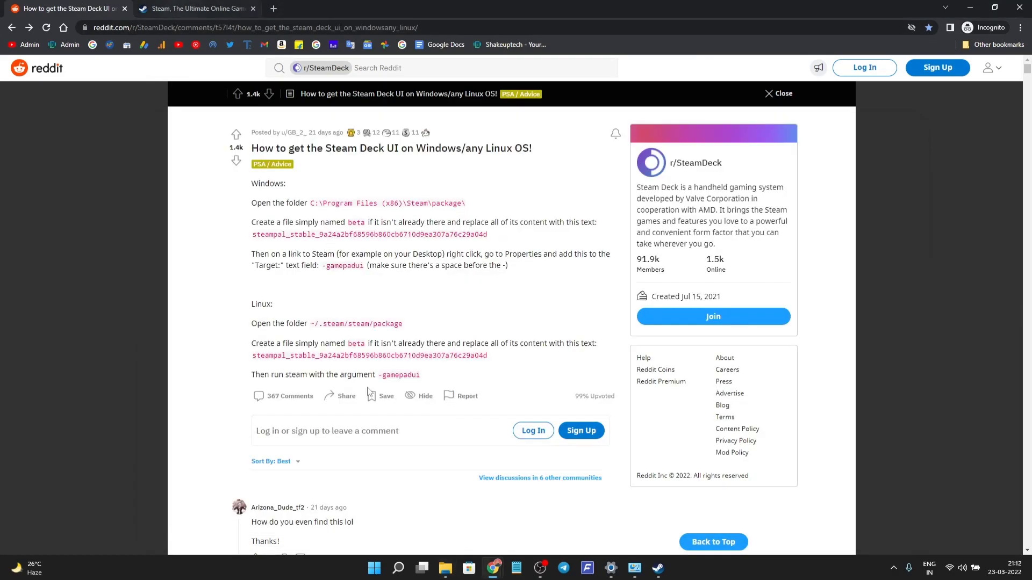
Step: Rename Beta.txt in the package folder to lowercase beta
{"action": "key", "text": "alt+Tab"}
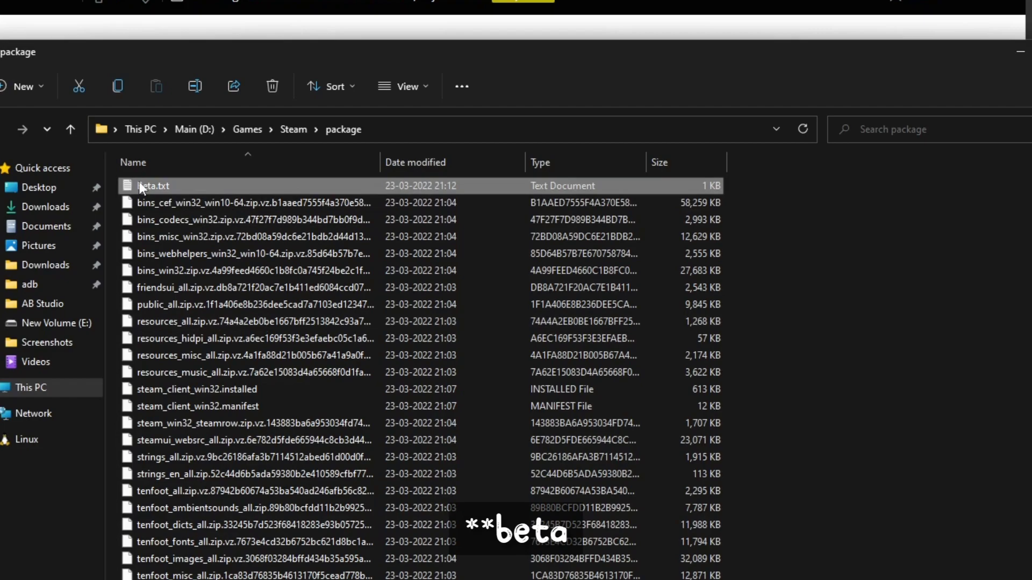
{"action": "left_click", "coordinate": [141, 185]}
{"action": "left_click", "coordinate": [148, 185]}
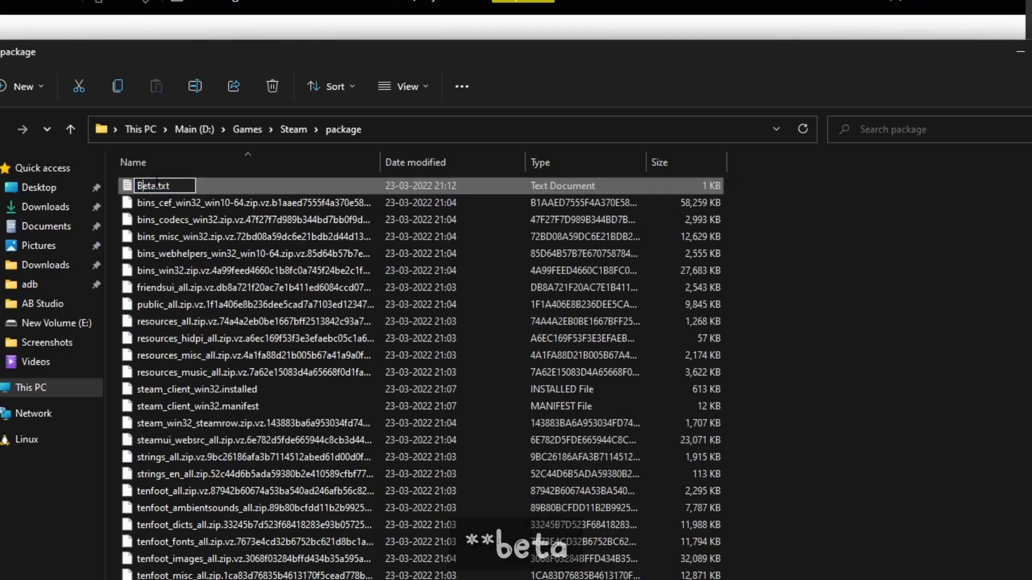
{"action": "key", "text": "BackSpace"}
{"action": "type", "text": "b"}
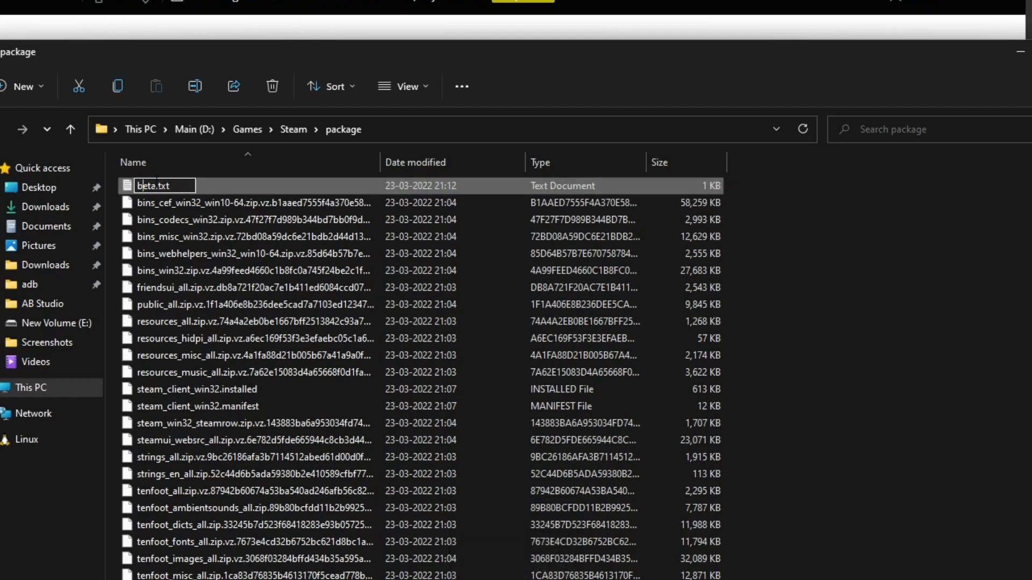
Step: Show file name extensions and remove .txt so the file becomes plain beta
{"action": "left_click", "coordinate": [423, 86]}
{"action": "mouse_move", "coordinate": [441, 365]}
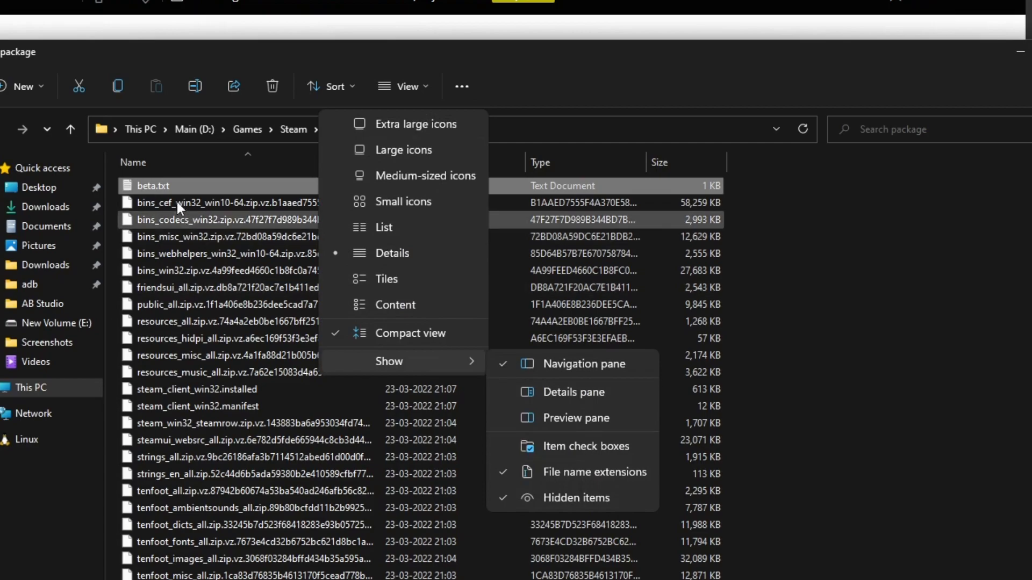
{"action": "left_click", "coordinate": [197, 183]}
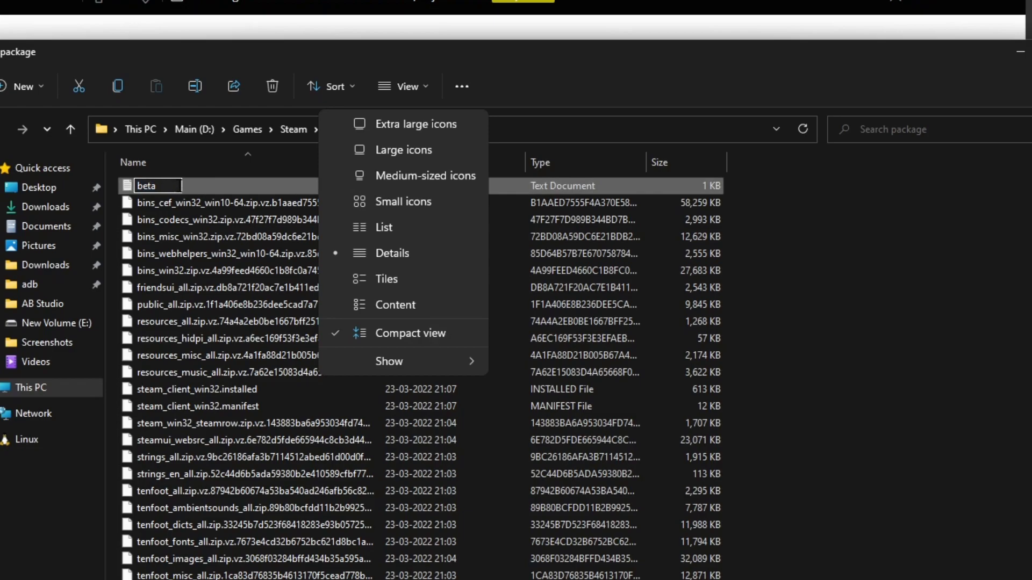
{"action": "key", "text": "Return"}
{"action": "left_click", "coordinate": [581, 285]}
{"action": "left_click", "coordinate": [414, 88]}
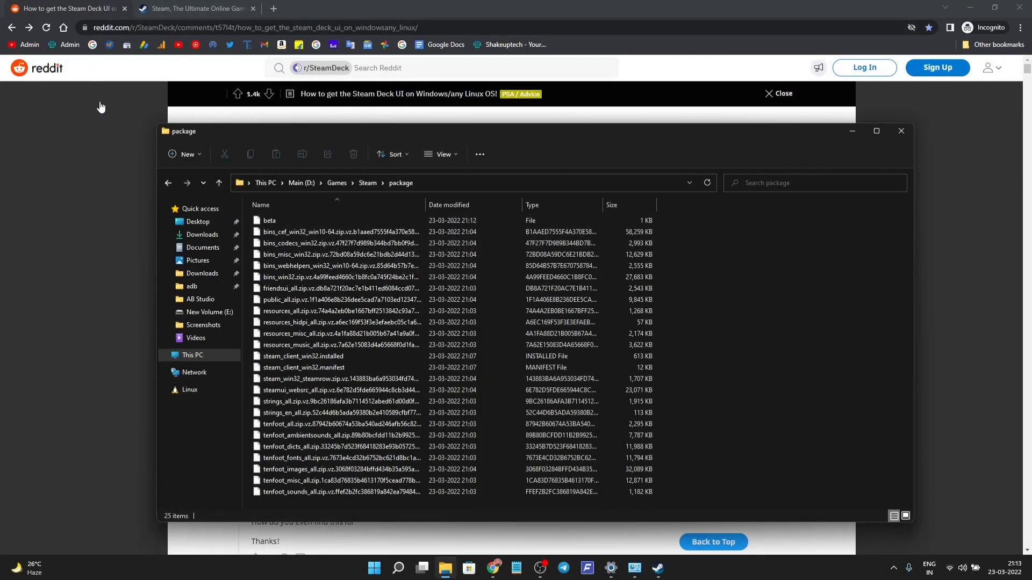
Step: Bring the Reddit guide forward and highlight the -gamepadui argument
{"action": "left_click", "coordinate": [92, 115]}
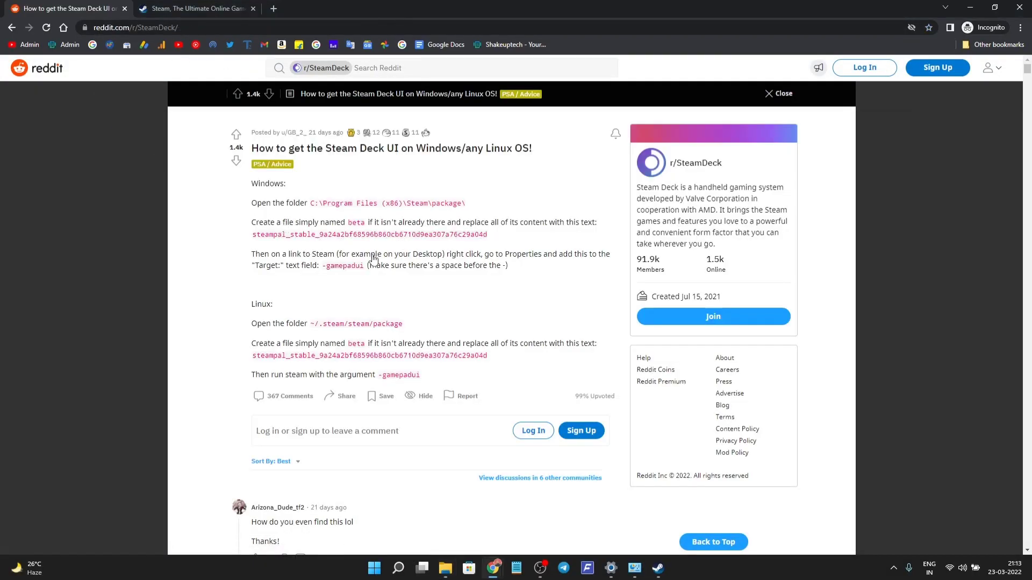
{"action": "left_click_drag", "start_coordinate": [323, 266], "coordinate": [361, 265]}
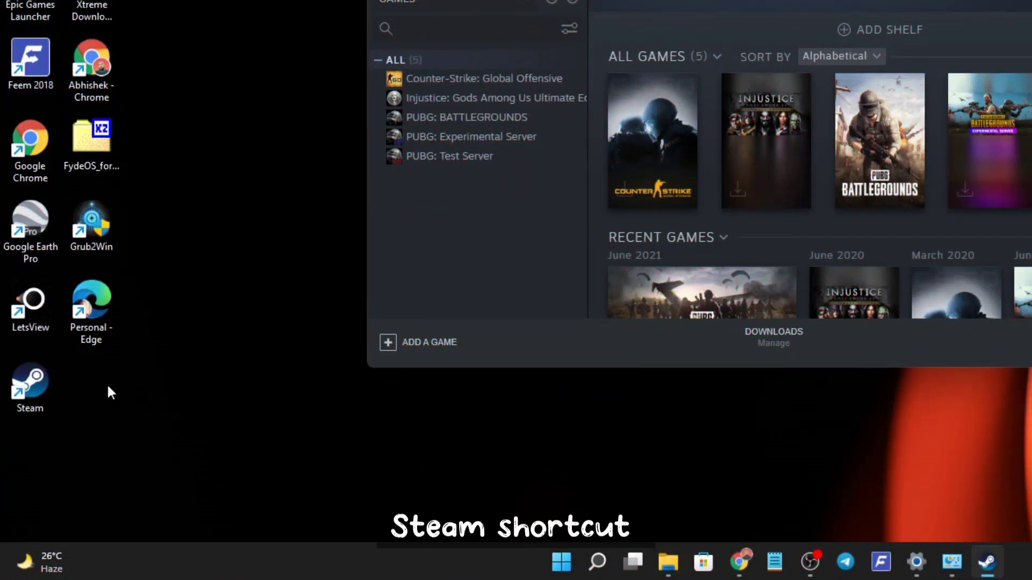
Step: Change the Steam shortcut's Target to D:\Games\Steam\Steam.exe -gamepadui and apply it with administrator permission
{"action": "right_click", "coordinate": [39, 390]}
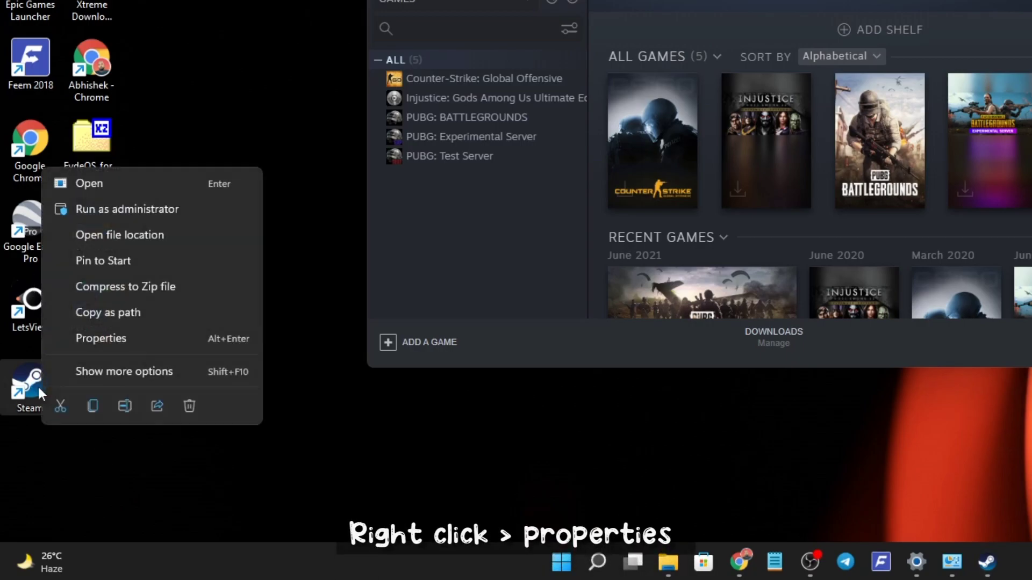
{"action": "left_click", "coordinate": [112, 338]}
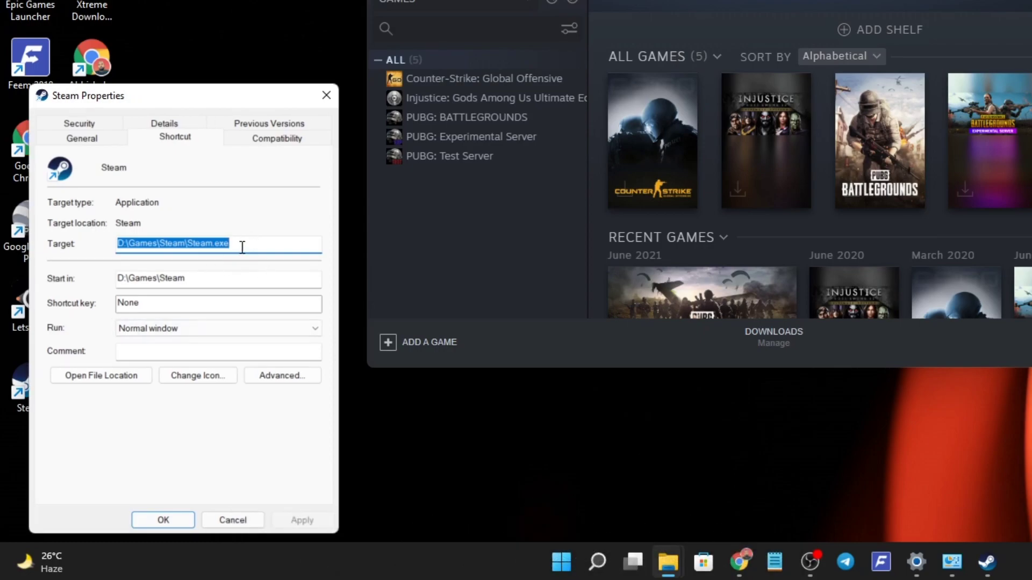
{"action": "left_click", "coordinate": [245, 243]}
{"action": "type", "text": "-gamepadui"}
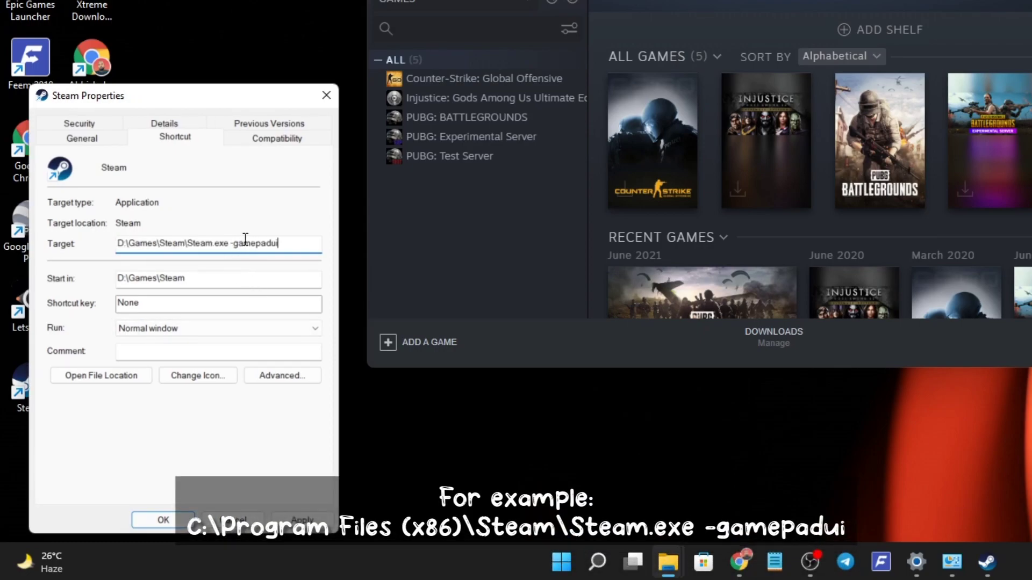
{"action": "left_click", "coordinate": [295, 520]}
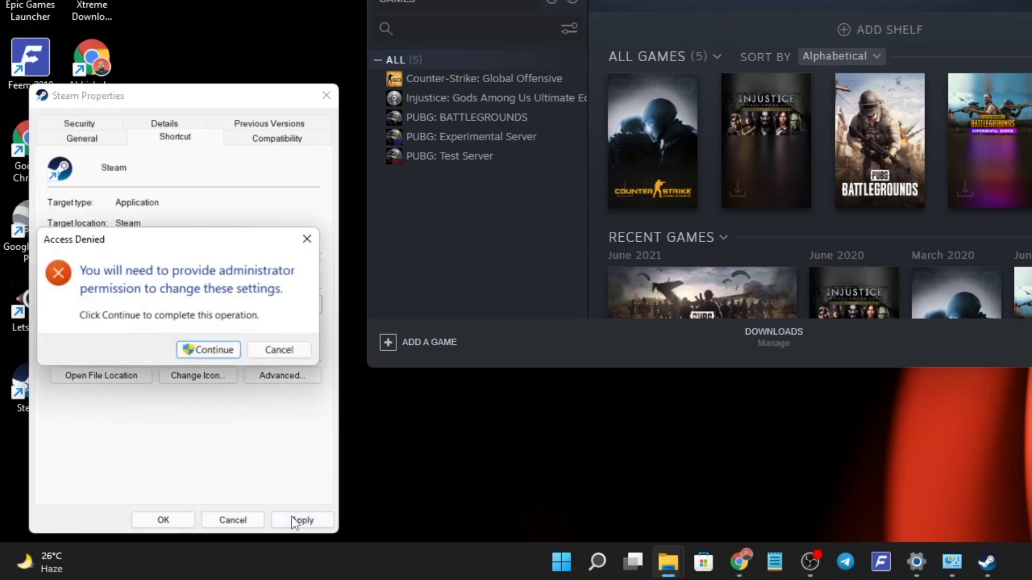
{"action": "left_click", "coordinate": [202, 349]}
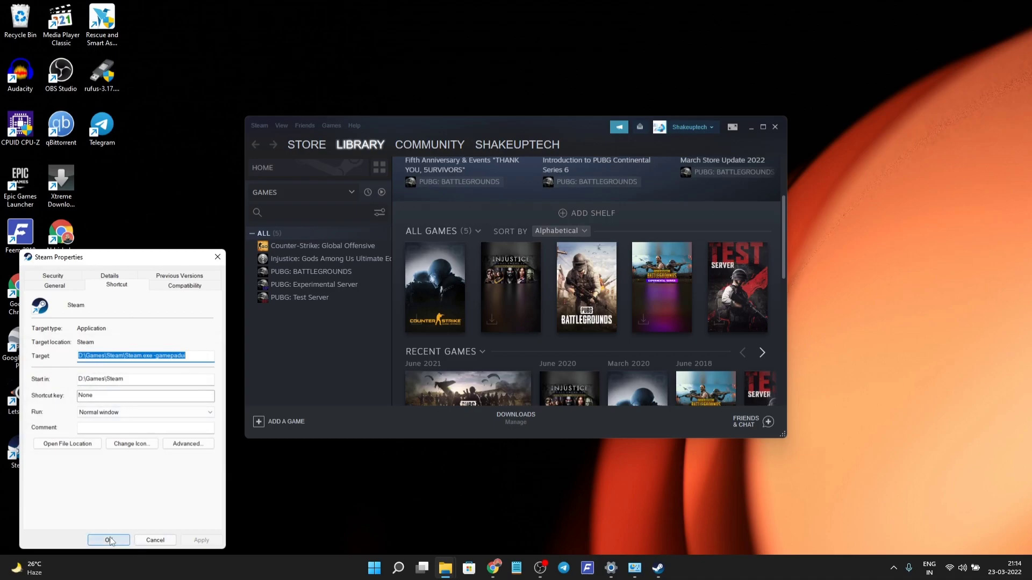
Step: Close the shortcut Properties and the Steam window, then exit Steam from its tray icon
{"action": "left_click", "coordinate": [109, 540]}
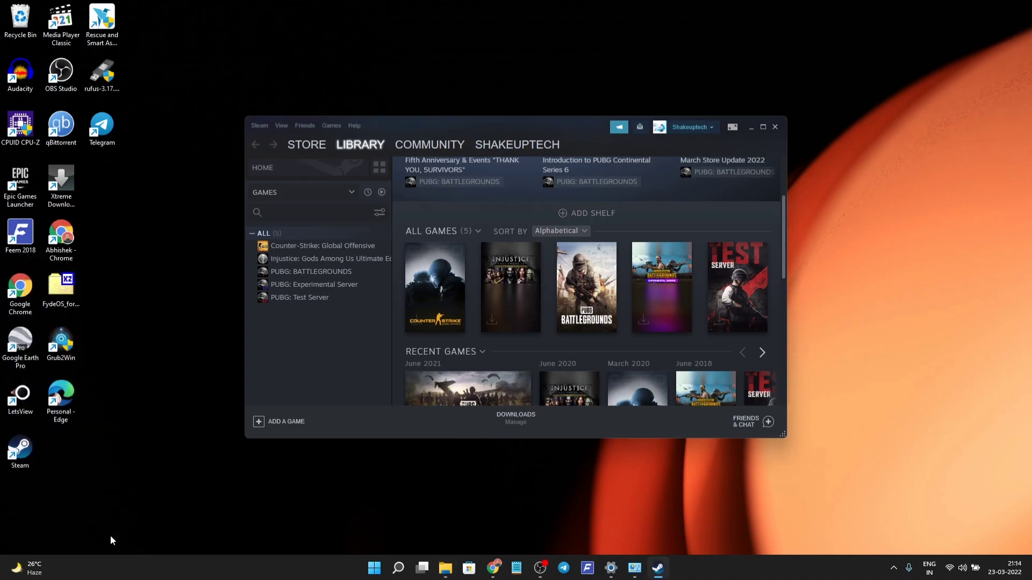
{"action": "left_click", "coordinate": [775, 127]}
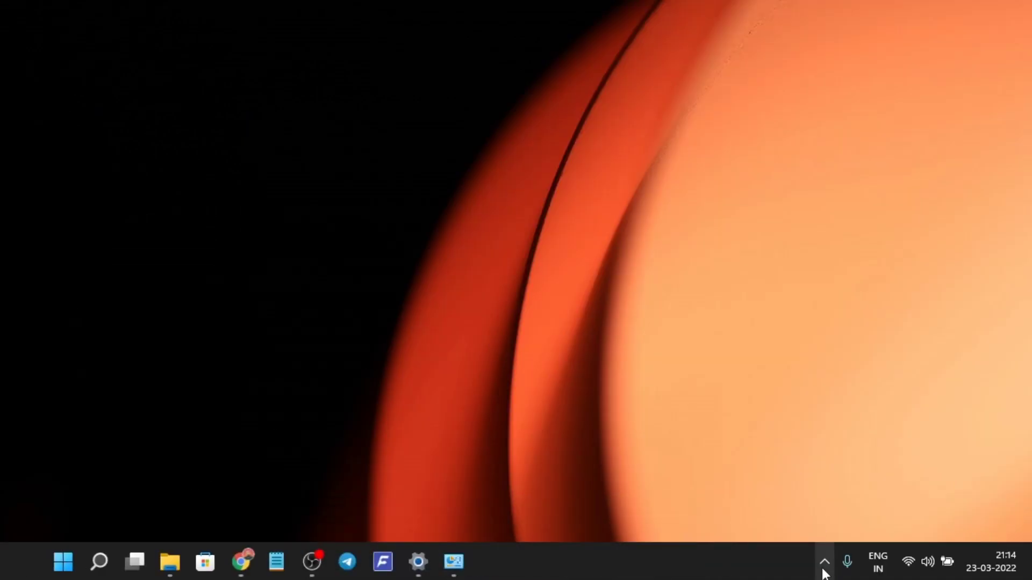
{"action": "left_click", "coordinate": [823, 570]}
{"action": "right_click", "coordinate": [789, 509]}
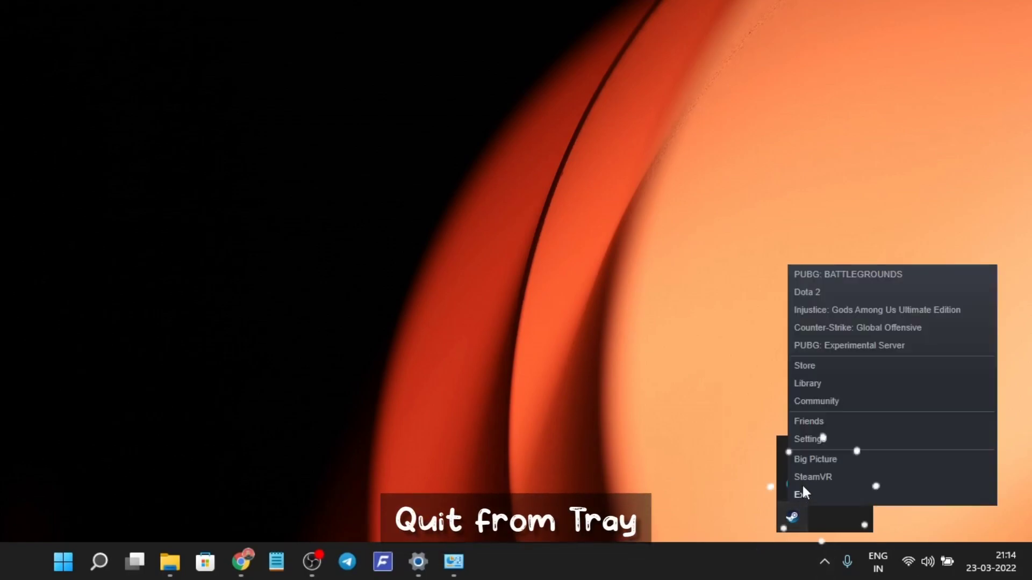
{"action": "left_click", "coordinate": [803, 489]}
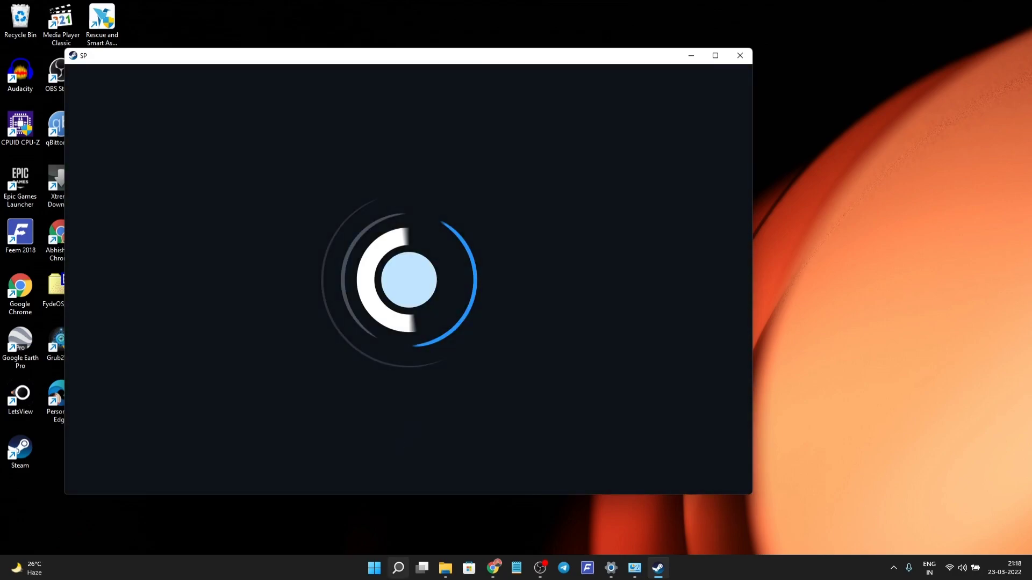
Step: Move the new Deck-style Steam window into place and finish the Welcome to Steam Deck tour
{"action": "mouse_move", "coordinate": [422, 58]}
{"action": "left_mouse_down"}
{"action": "mouse_move", "coordinate": [560, 79]}
{"action": "mouse_move", "coordinate": [536, 59]}
{"action": "left_mouse_up"}
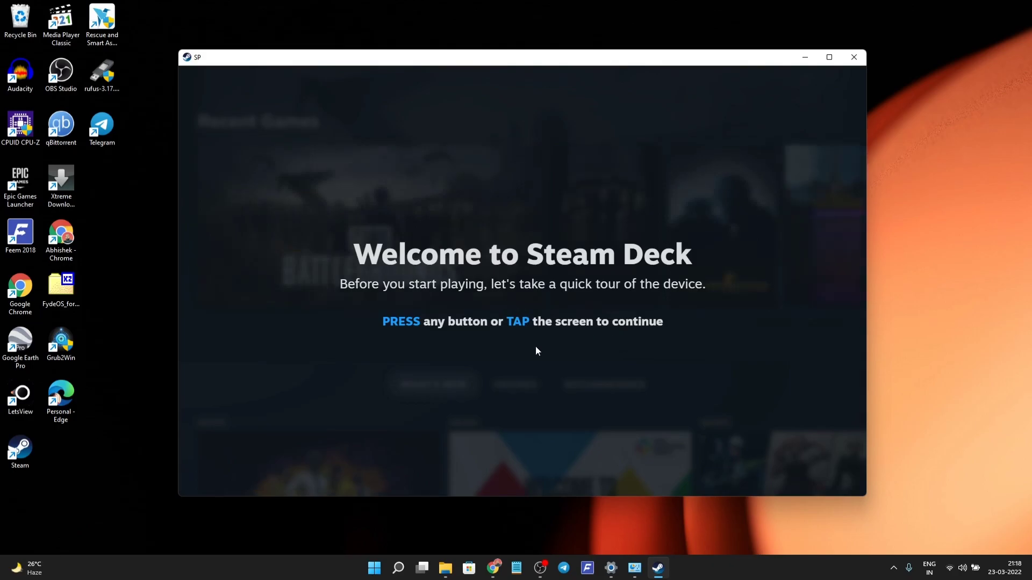
{"action": "left_click", "coordinate": [541, 371]}
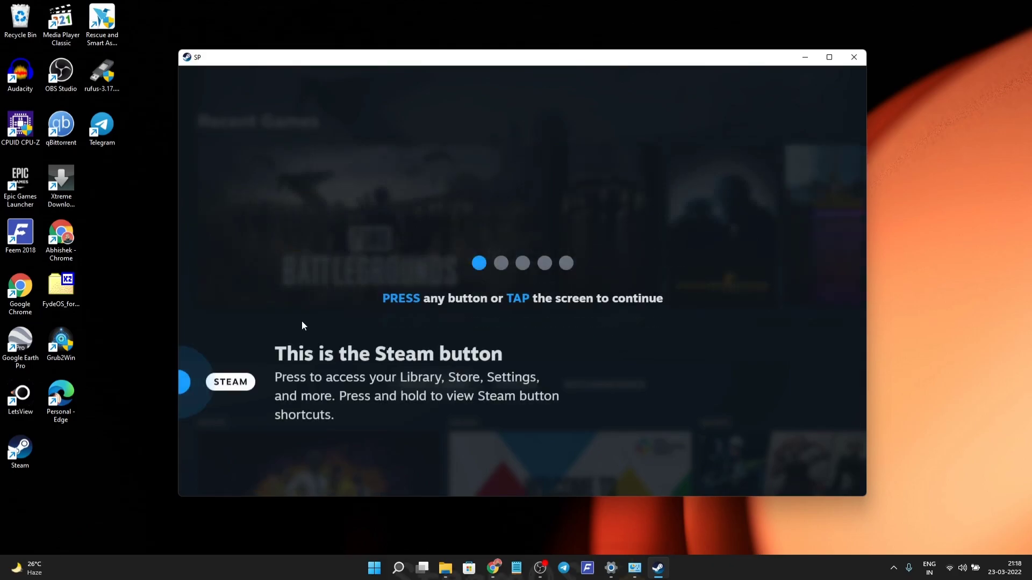
{"action": "left_click", "coordinate": [556, 349]}
{"action": "left_click", "coordinate": [557, 351]}
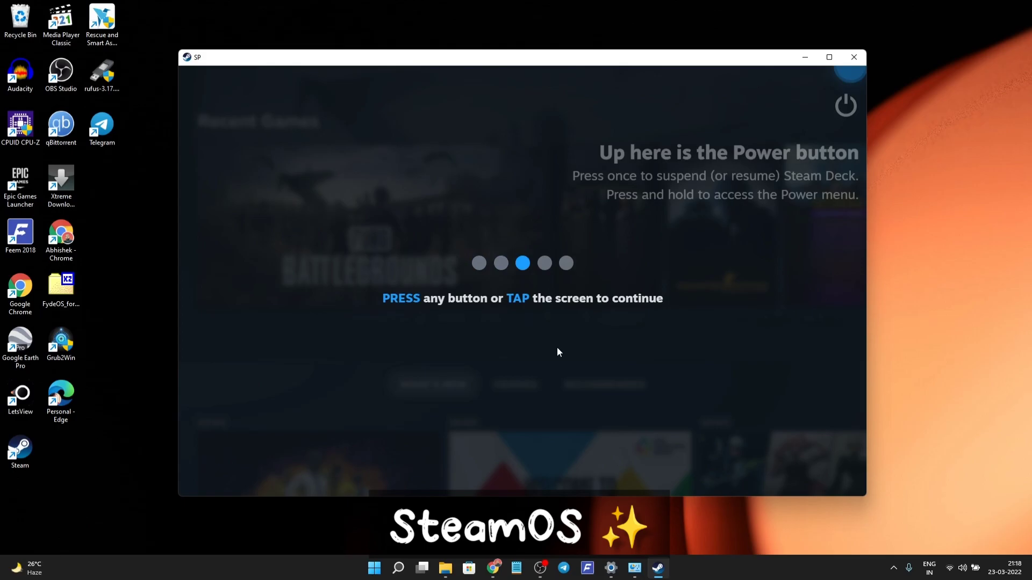
{"action": "left_click", "coordinate": [557, 351]}
{"action": "left_click", "coordinate": [557, 351]}
{"action": "left_click", "coordinate": [557, 349]}
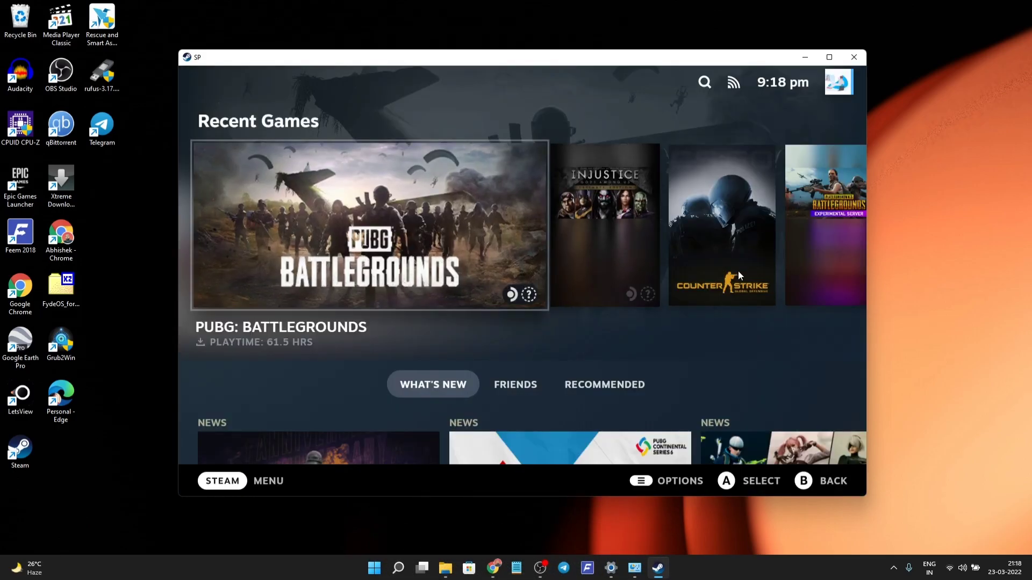
Step: Look through the Internet settings, then raise Display brightness to maximum
{"action": "scroll", "coordinate": [737, 271], "scroll_direction": "down", "scroll_amount": 5}
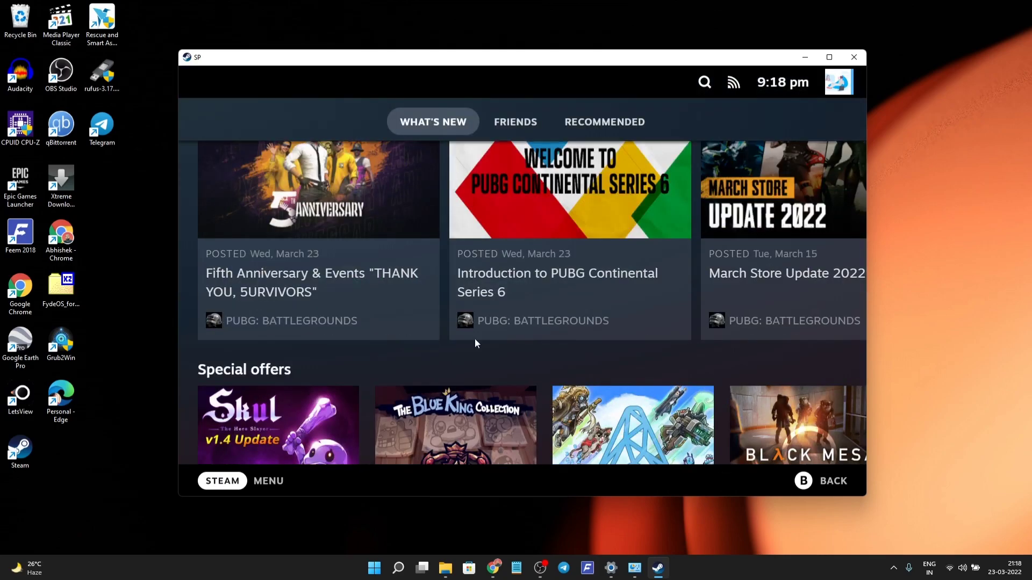
{"action": "scroll", "coordinate": [530, 361], "scroll_direction": "down", "scroll_amount": 1}
{"action": "scroll", "coordinate": [531, 356], "scroll_direction": "up", "scroll_amount": 5}
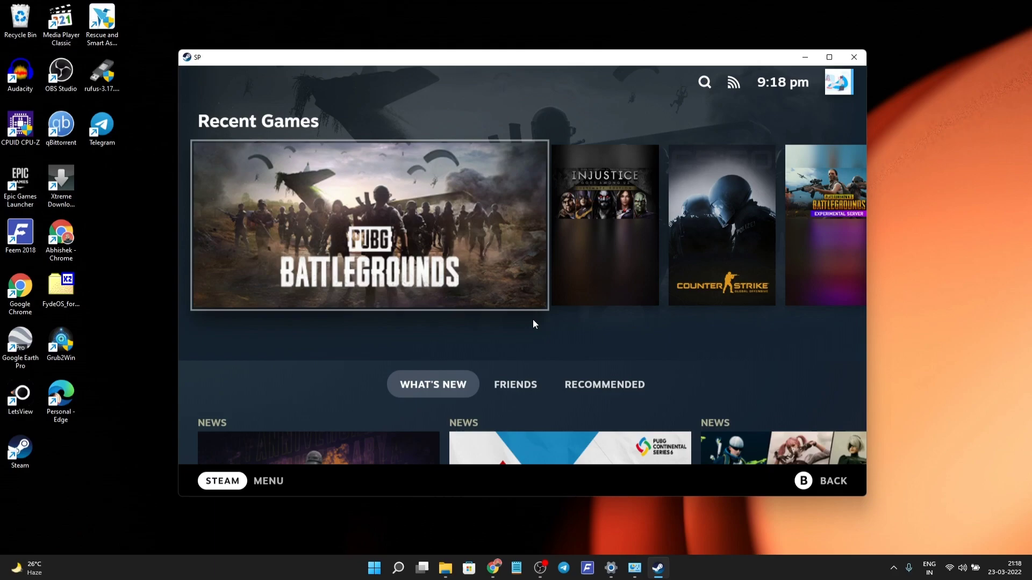
{"action": "left_click", "coordinate": [733, 84]}
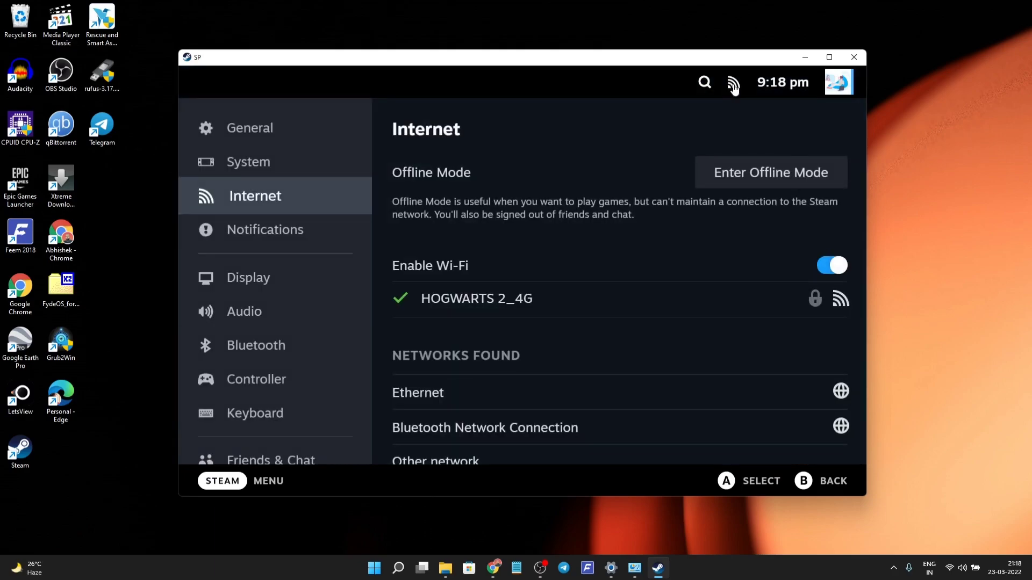
{"action": "scroll", "coordinate": [655, 349], "scroll_direction": "down", "scroll_amount": 4}
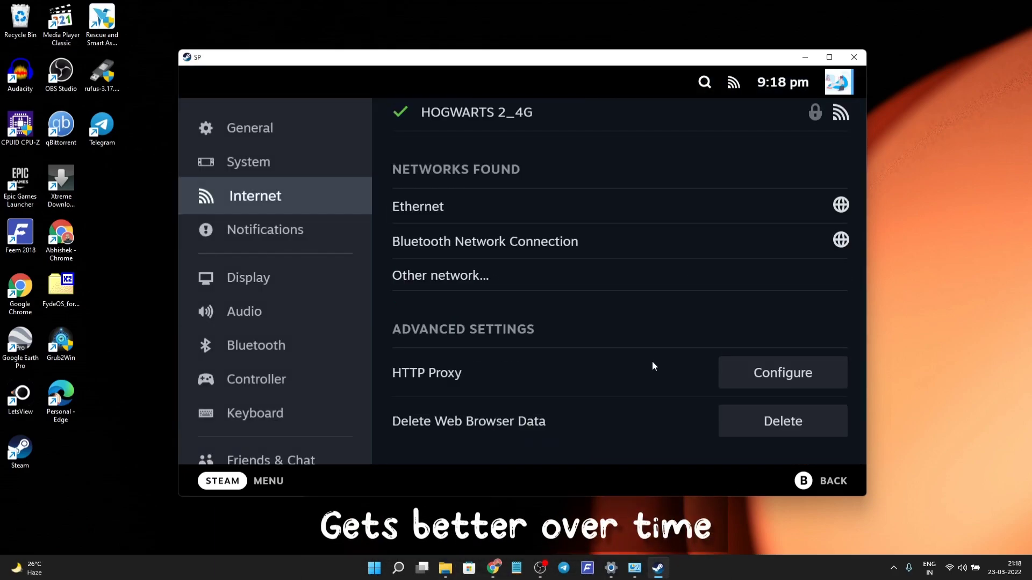
{"action": "scroll", "coordinate": [650, 354], "scroll_direction": "up", "scroll_amount": 4}
{"action": "left_click", "coordinate": [275, 279]}
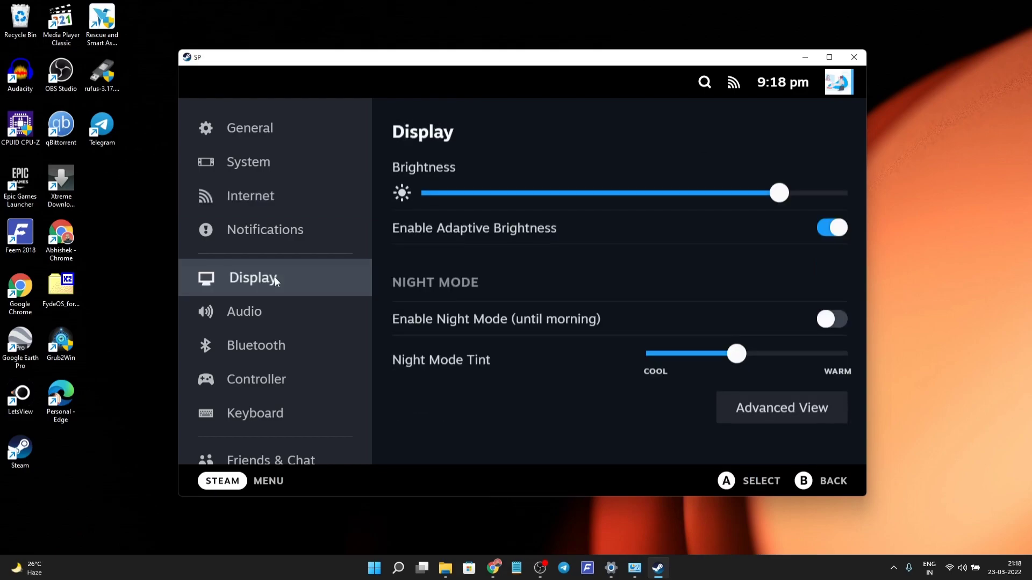
{"action": "mouse_move", "coordinate": [779, 191]}
{"action": "left_mouse_down"}
{"action": "mouse_move", "coordinate": [430, 191]}
{"action": "mouse_move", "coordinate": [873, 257]}
{"action": "left_mouse_up"}
Step: Turn on Bluetooth and Show all devices in the Bluetooth settings
{"action": "scroll", "coordinate": [599, 279], "scroll_direction": "down", "scroll_amount": 5}
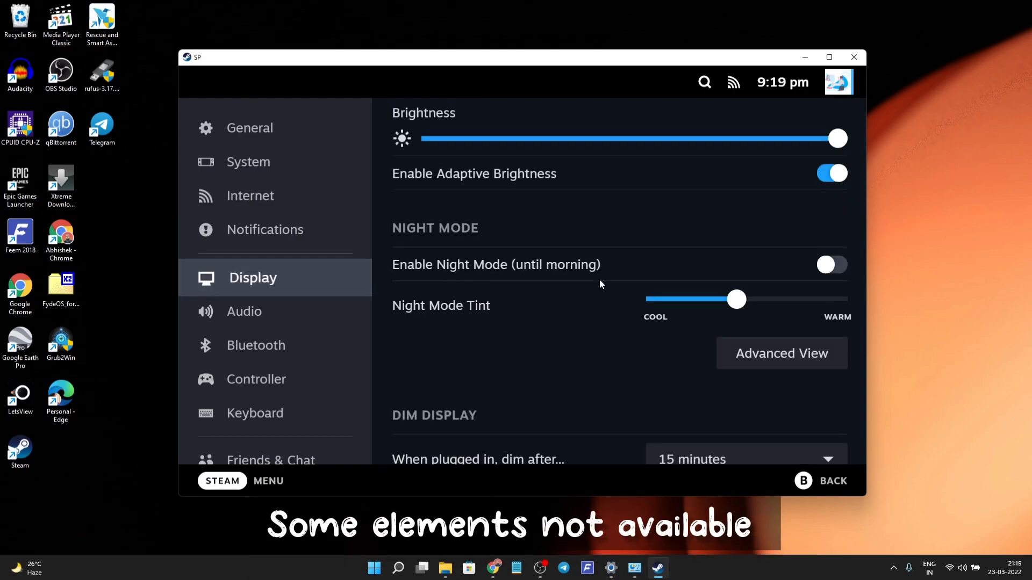
{"action": "left_click", "coordinate": [285, 338]}
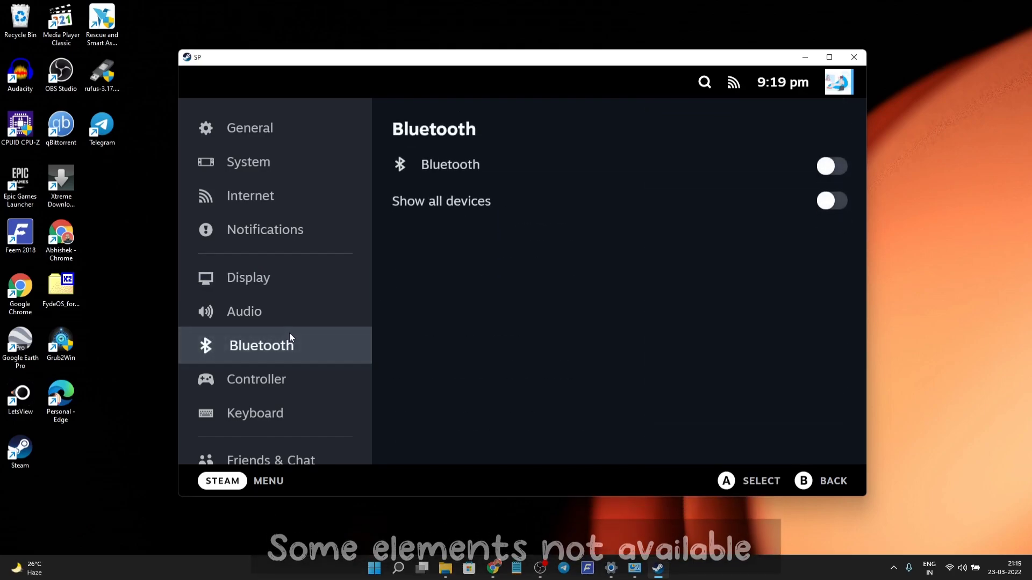
{"action": "scroll", "coordinate": [322, 308], "scroll_direction": "down", "scroll_amount": 4}
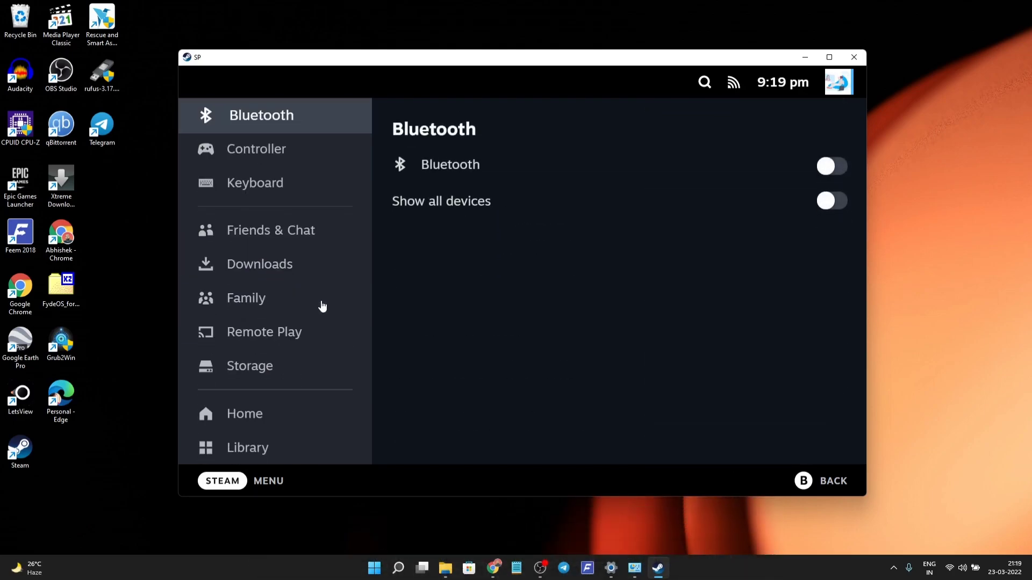
{"action": "left_click", "coordinate": [829, 170]}
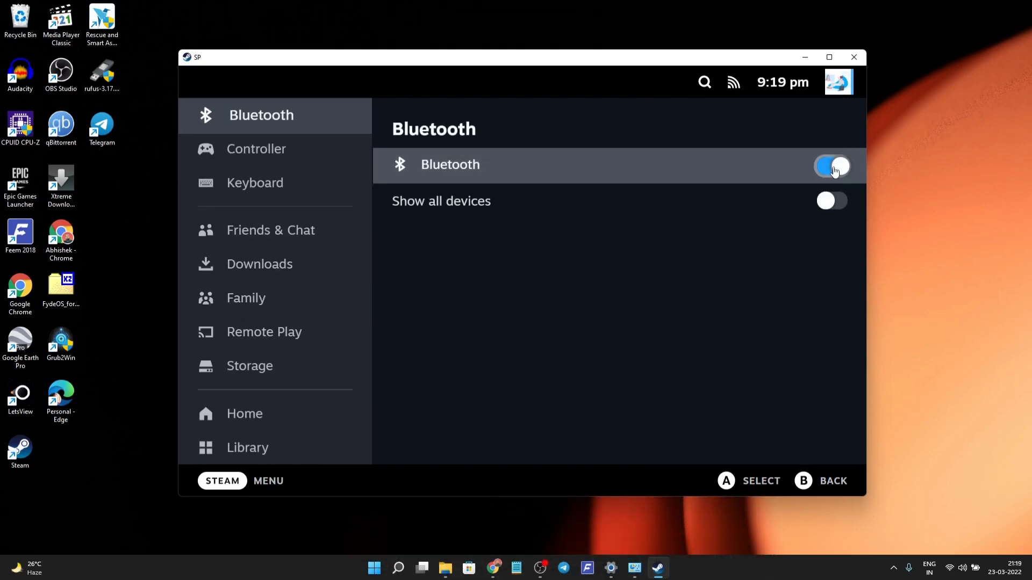
{"action": "left_click", "coordinate": [832, 201]}
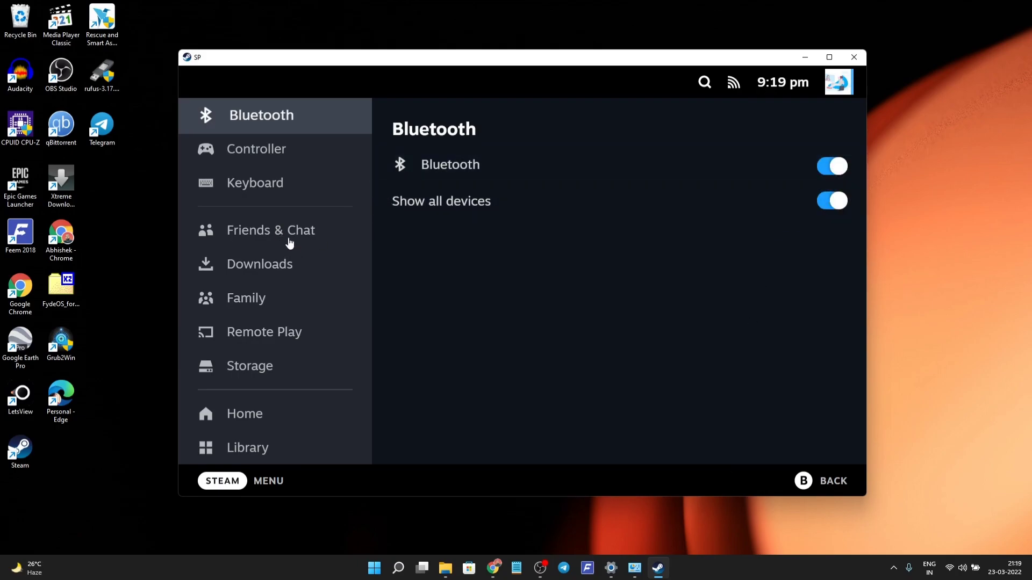
Step: Browse the Downloads, Storage, Home and Library settings pages
{"action": "left_click", "coordinate": [288, 263]}
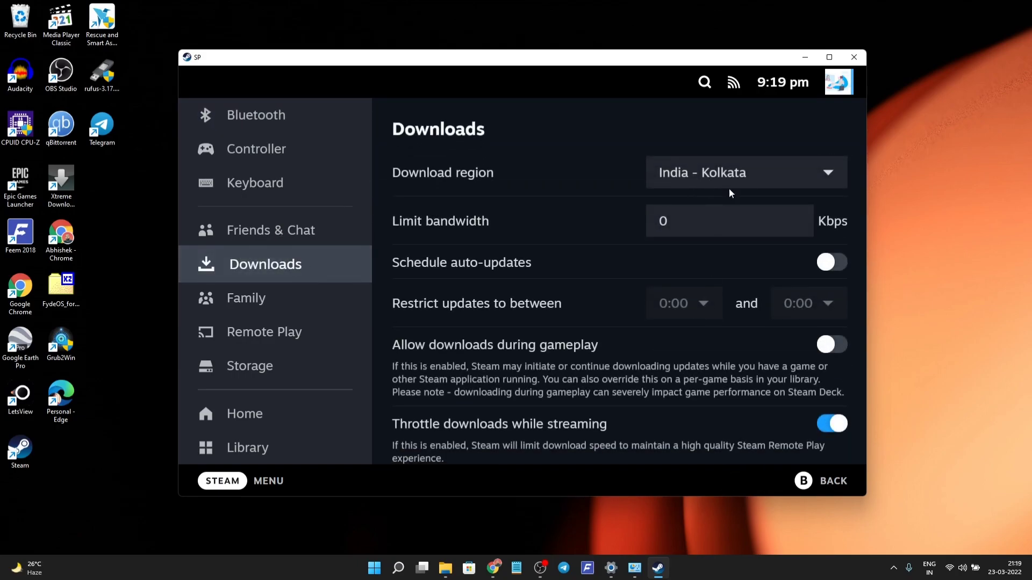
{"action": "scroll", "coordinate": [571, 314], "scroll_direction": "down", "scroll_amount": 2}
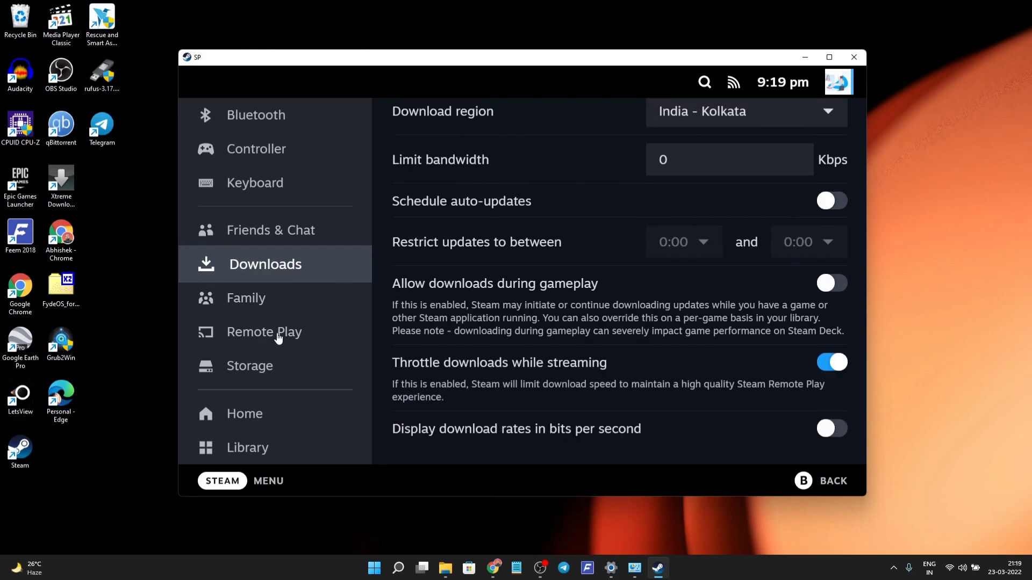
{"action": "left_click", "coordinate": [276, 368]}
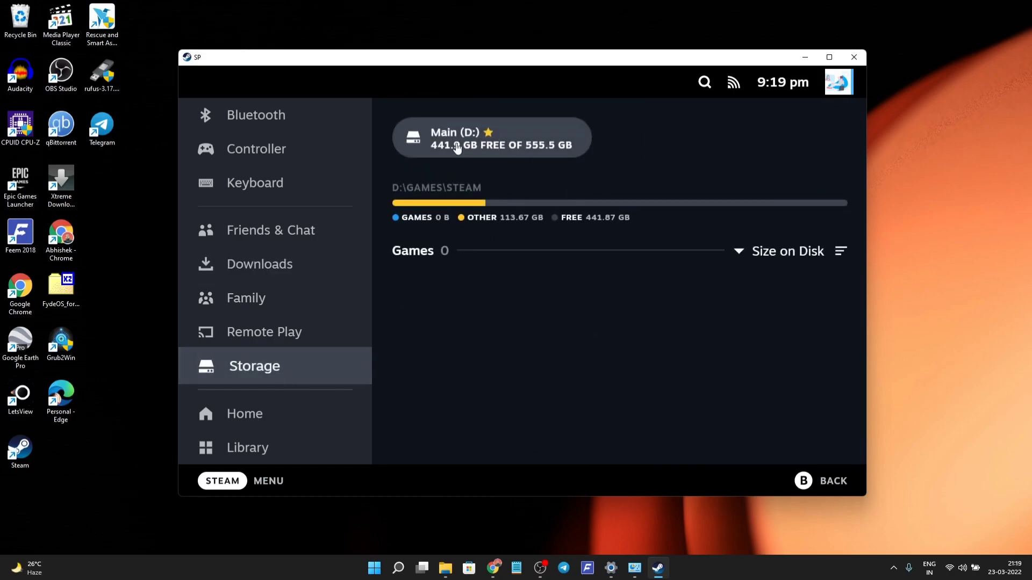
{"action": "left_click", "coordinate": [295, 425]}
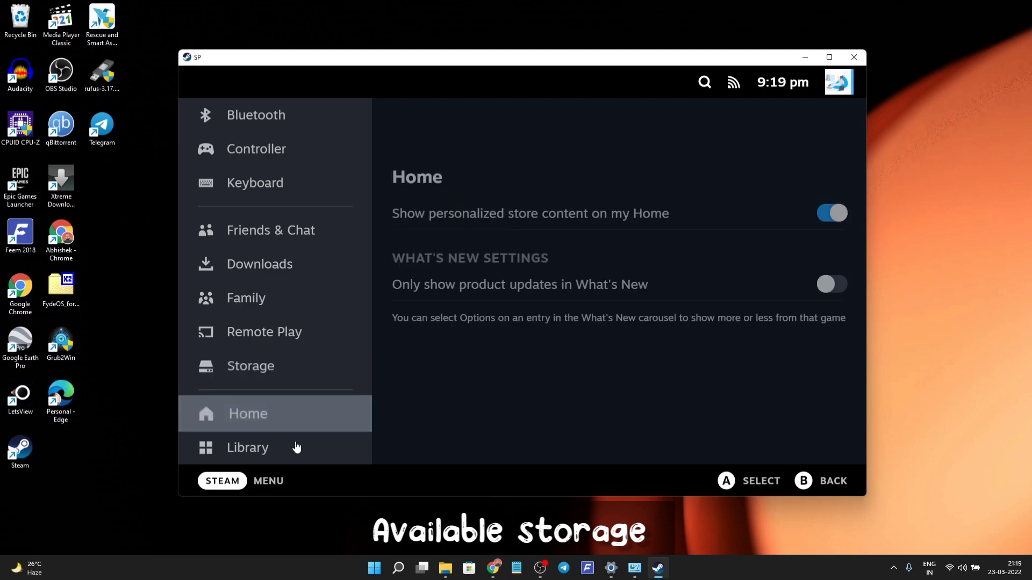
{"action": "left_click", "coordinate": [295, 447]}
{"action": "scroll", "coordinate": [305, 323], "scroll_direction": "up", "scroll_amount": 5}
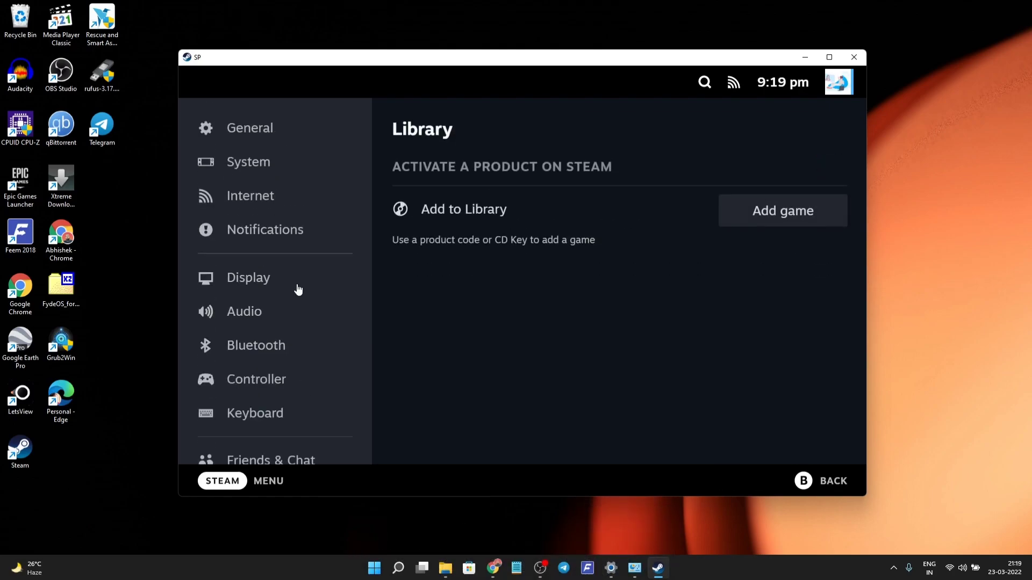
Step: Look over the System settings, then open the account page from the top-right avatar
{"action": "left_click", "coordinate": [251, 160]}
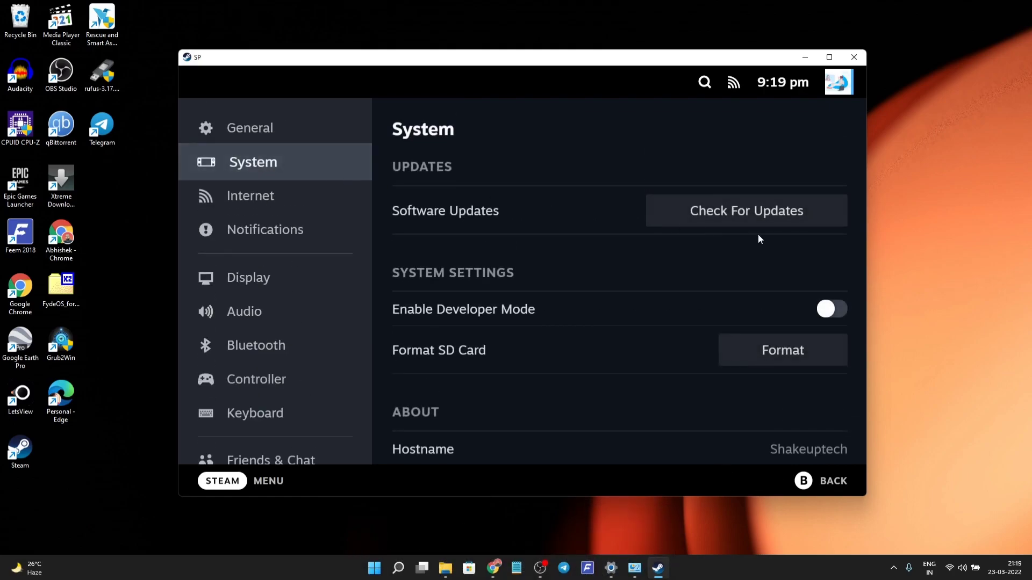
{"action": "scroll", "coordinate": [674, 297], "scroll_direction": "down", "scroll_amount": 5}
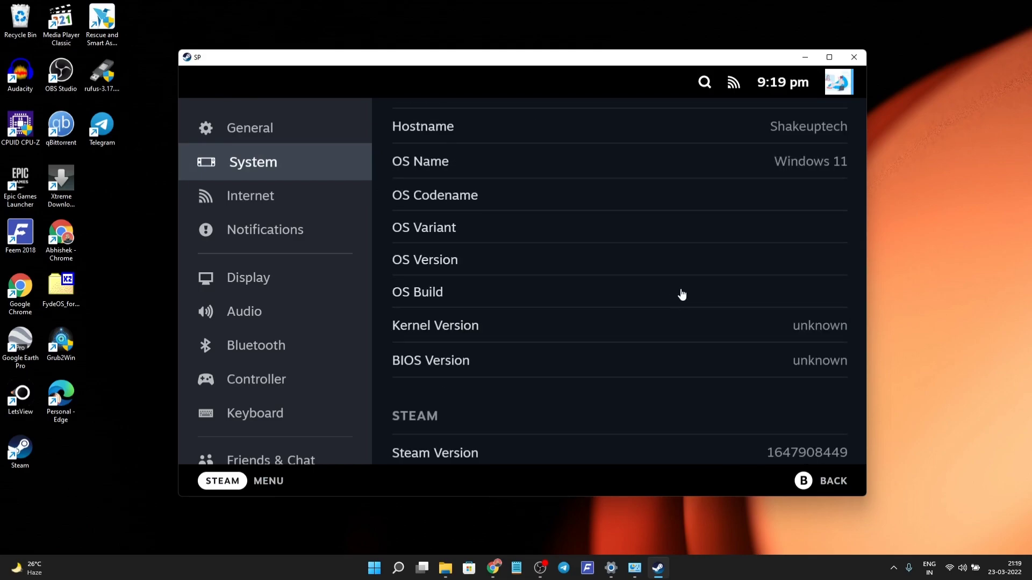
{"action": "scroll", "coordinate": [677, 173], "scroll_direction": "down", "scroll_amount": 5}
{"action": "scroll", "coordinate": [672, 204], "scroll_direction": "up", "scroll_amount": 4}
{"action": "scroll", "coordinate": [664, 221], "scroll_direction": "down", "scroll_amount": 9}
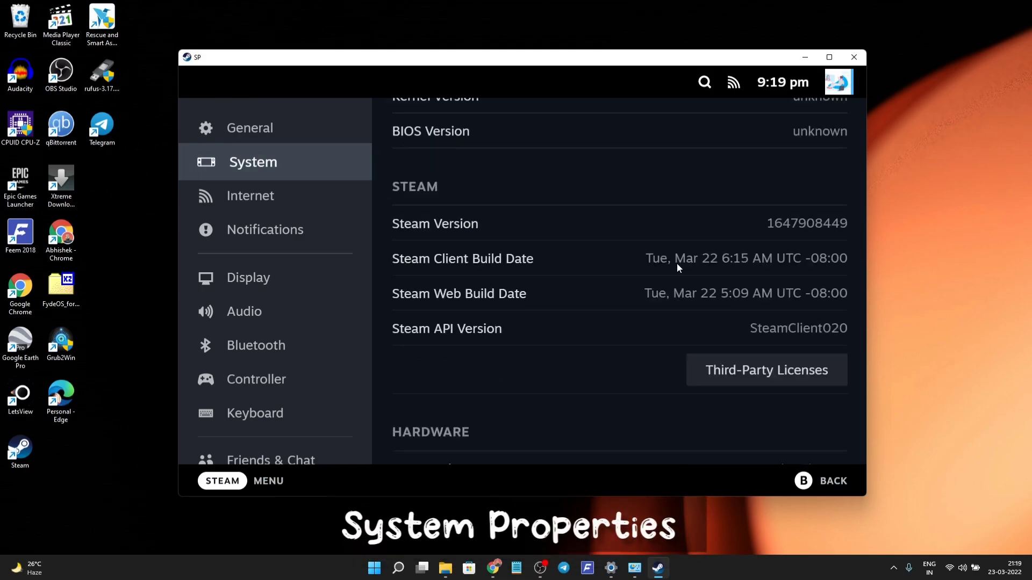
{"action": "scroll", "coordinate": [634, 285], "scroll_direction": "up", "scroll_amount": 4}
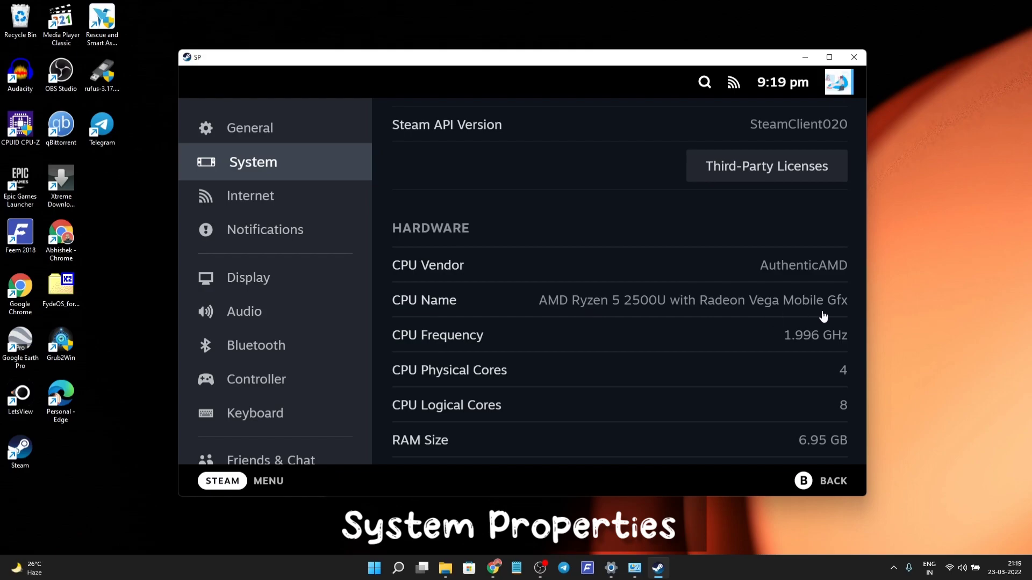
{"action": "scroll", "coordinate": [779, 309], "scroll_direction": "down", "scroll_amount": 4}
{"action": "scroll", "coordinate": [618, 253], "scroll_direction": "up", "scroll_amount": 10}
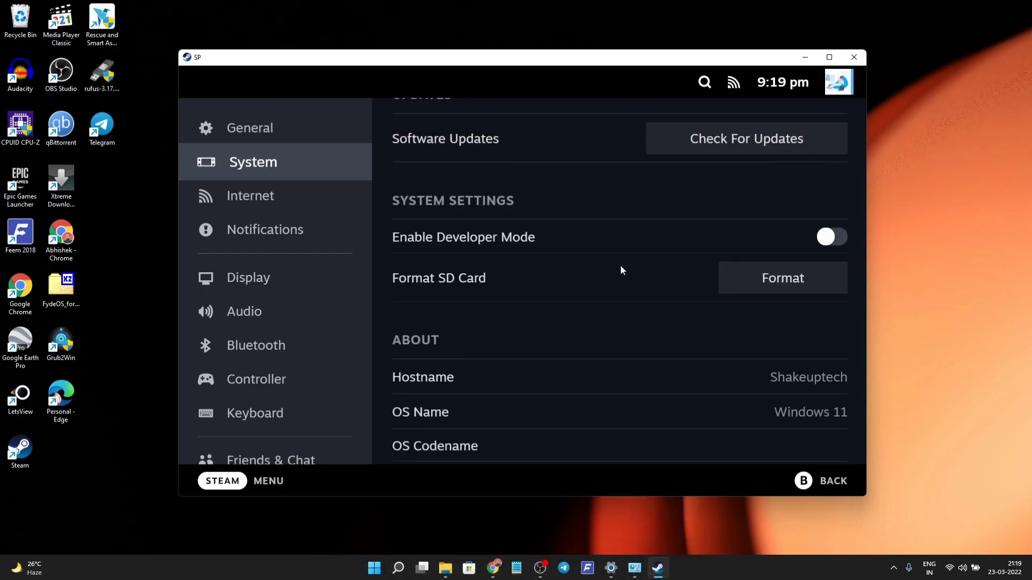
{"action": "left_click", "coordinate": [835, 83]}
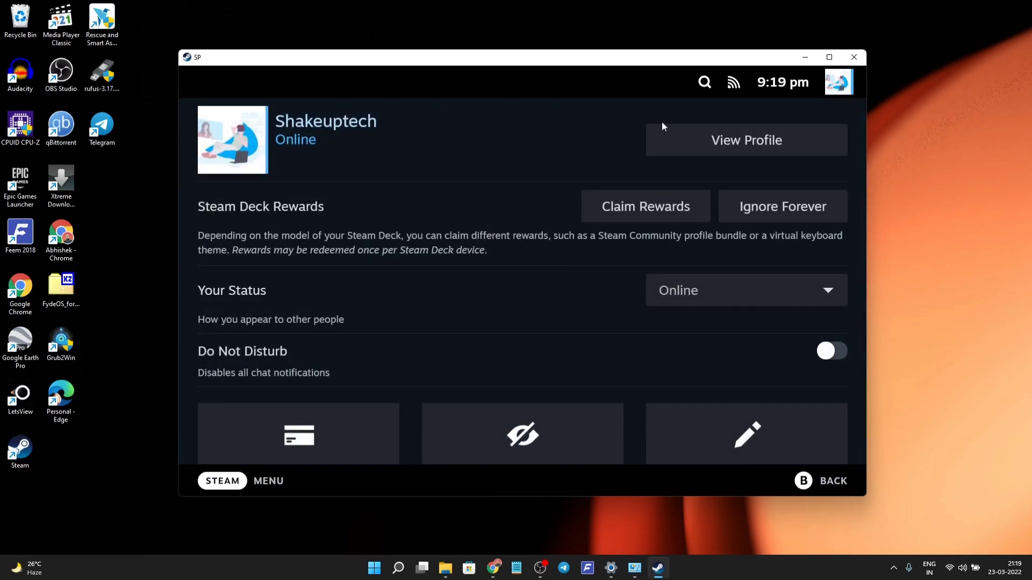
Step: Browse the Steam Store from the STEAM menu, then restore and close the window with Alt+F4
{"action": "left_click", "coordinate": [227, 482]}
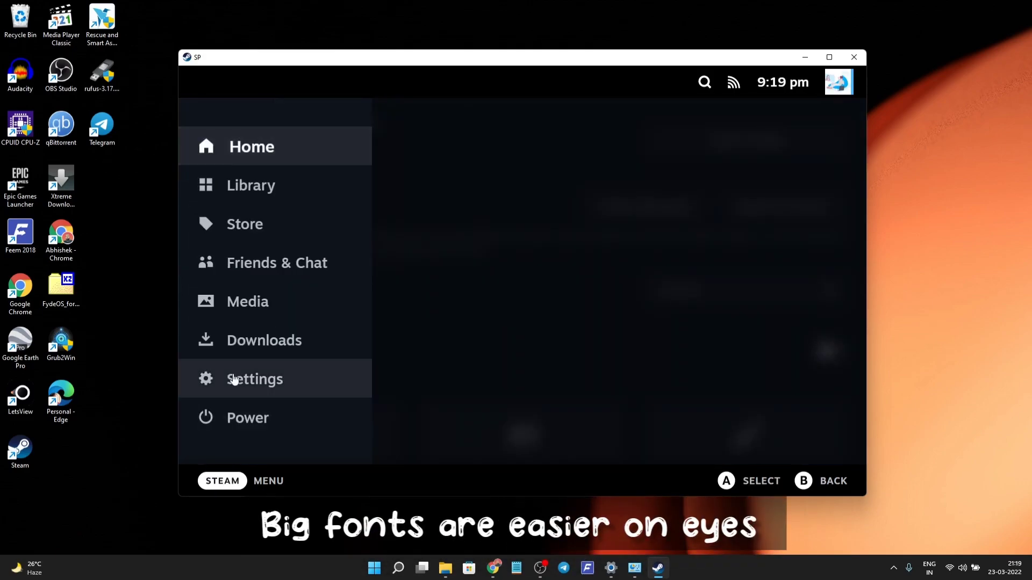
{"action": "left_click", "coordinate": [254, 238]}
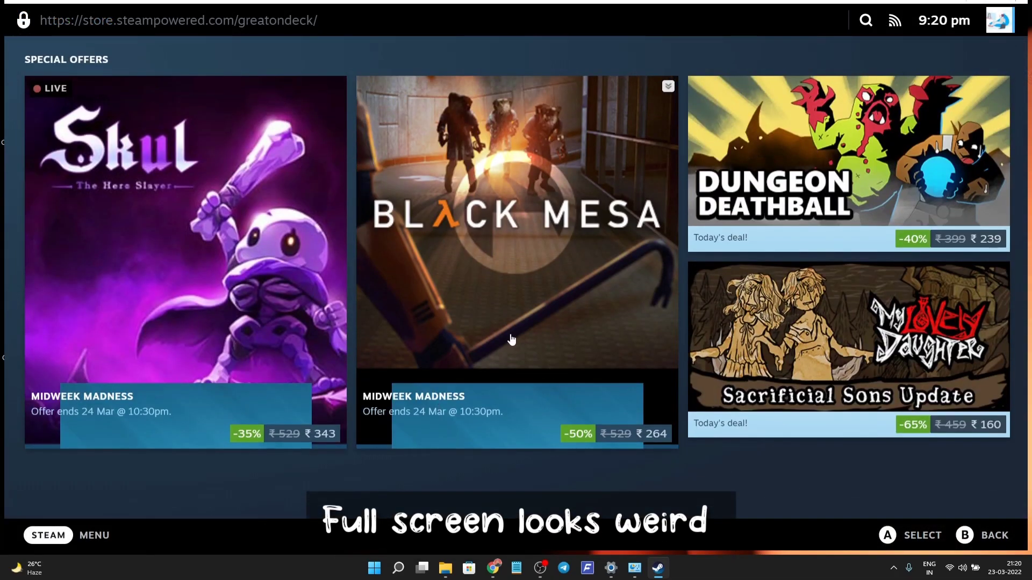
{"action": "scroll", "coordinate": [512, 339], "scroll_direction": "down", "scroll_amount": 10}
{"action": "scroll", "coordinate": [512, 339], "scroll_direction": "up", "scroll_amount": 3}
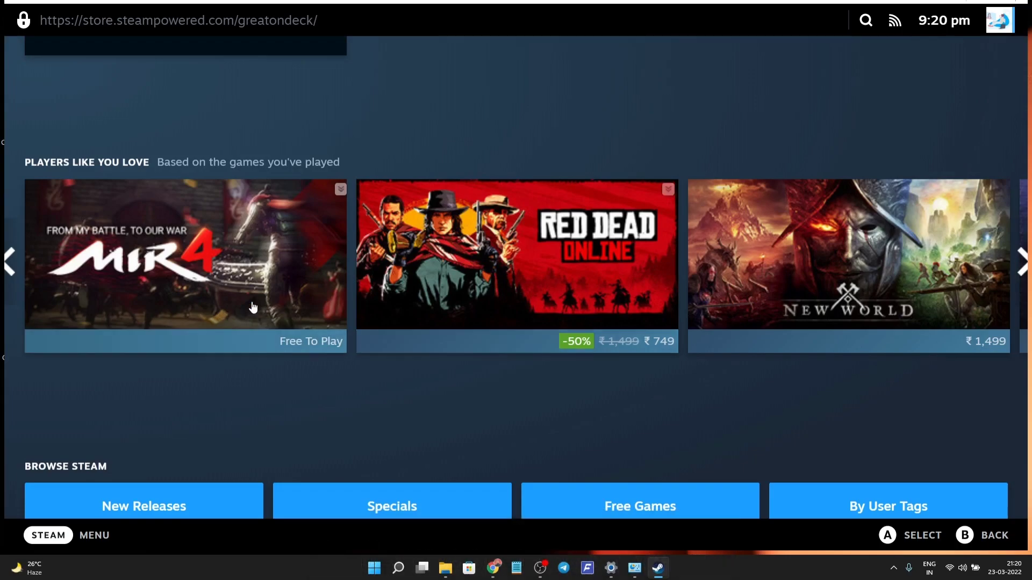
{"action": "scroll", "coordinate": [467, 353], "scroll_direction": "down", "scroll_amount": 5}
{"action": "scroll", "coordinate": [368, 371], "scroll_direction": "up", "scroll_amount": 15}
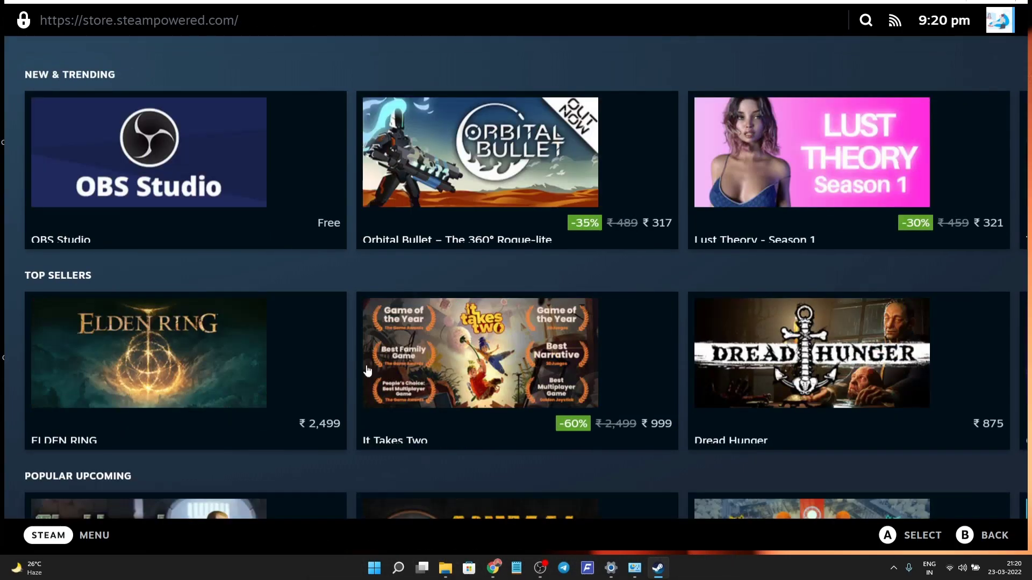
{"action": "scroll", "coordinate": [368, 371], "scroll_direction": "up", "scroll_amount": 6}
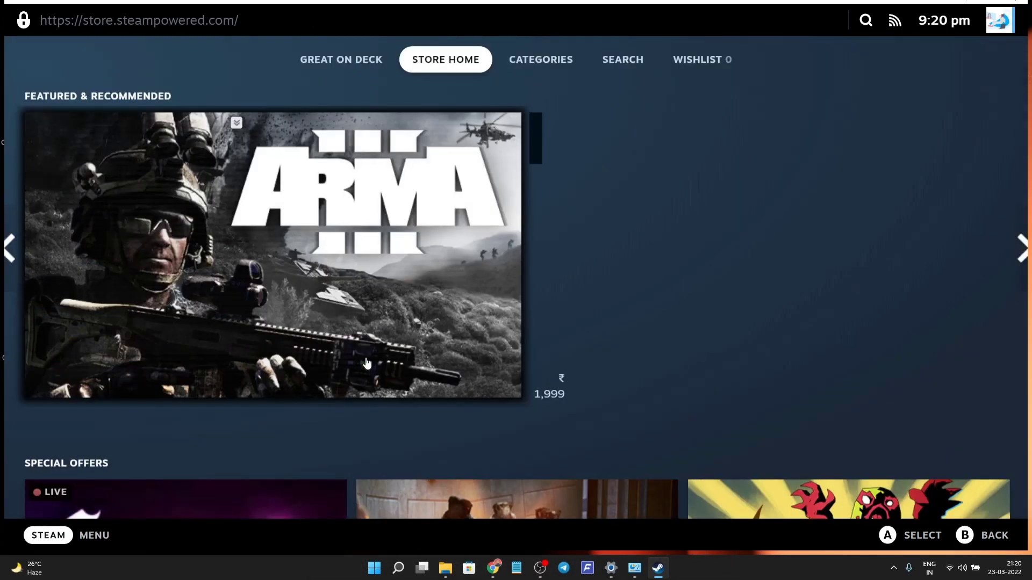
{"action": "left_click", "coordinate": [990, 3]}
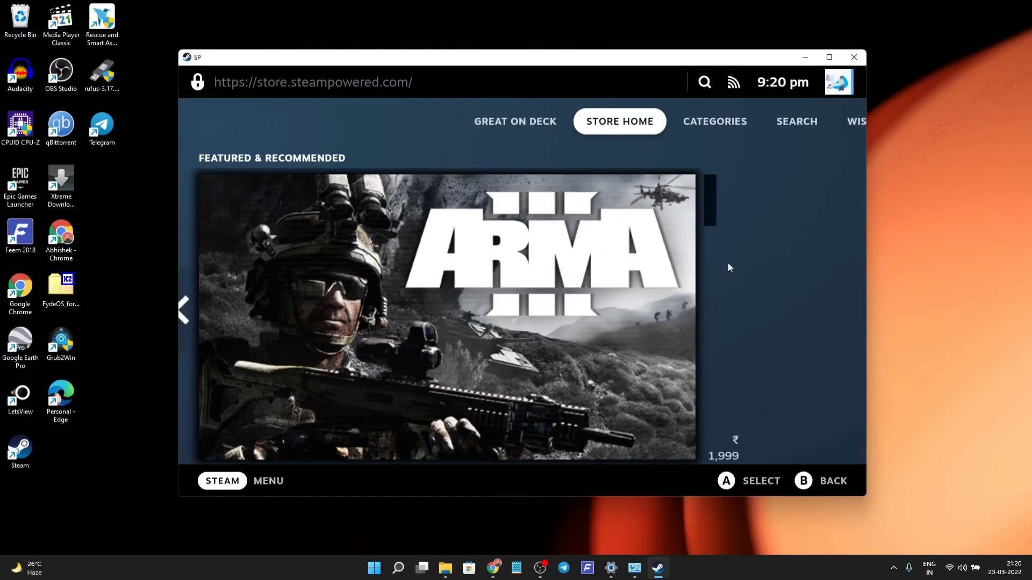
{"action": "key", "text": "alt+F4"}
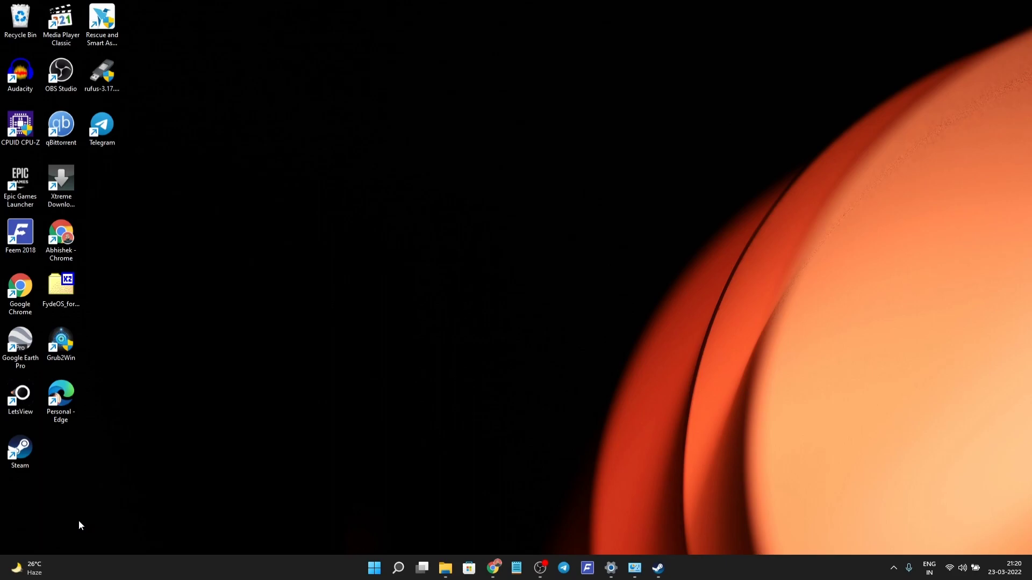
{"action": "right_click", "coordinate": [27, 463]}
{"action": "left_click", "coordinate": [86, 421]}
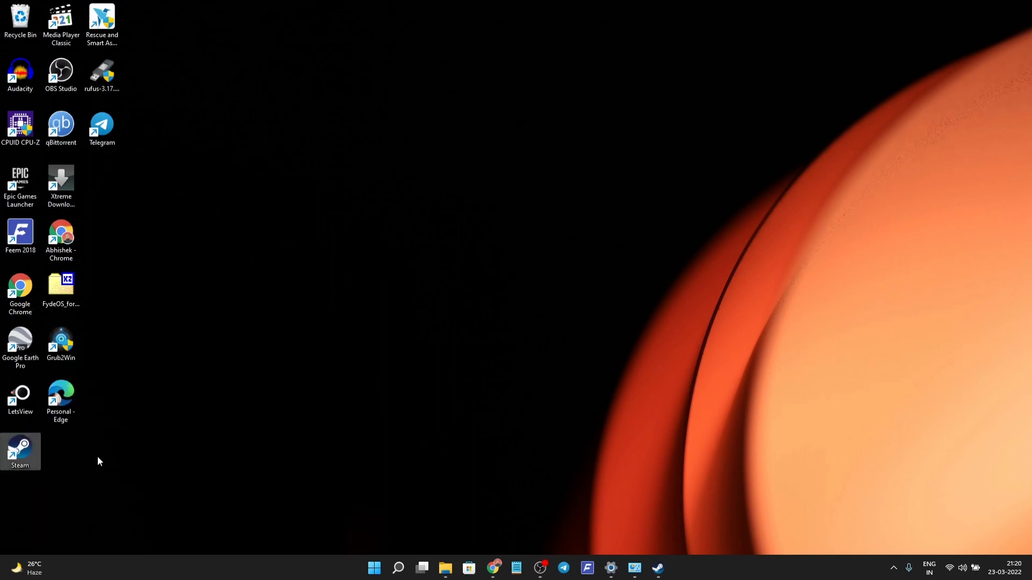
{"action": "left_click", "coordinate": [175, 357]}
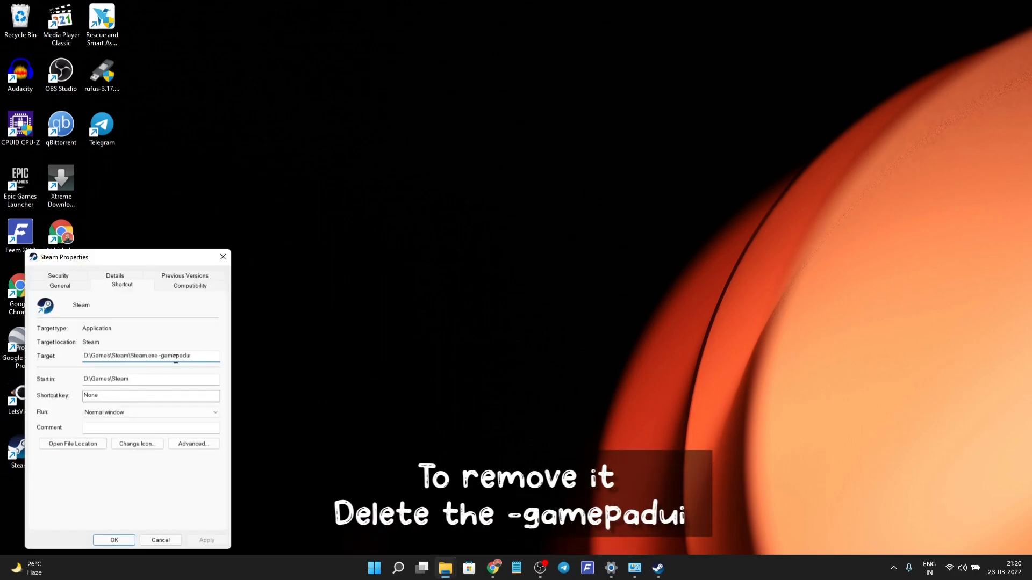